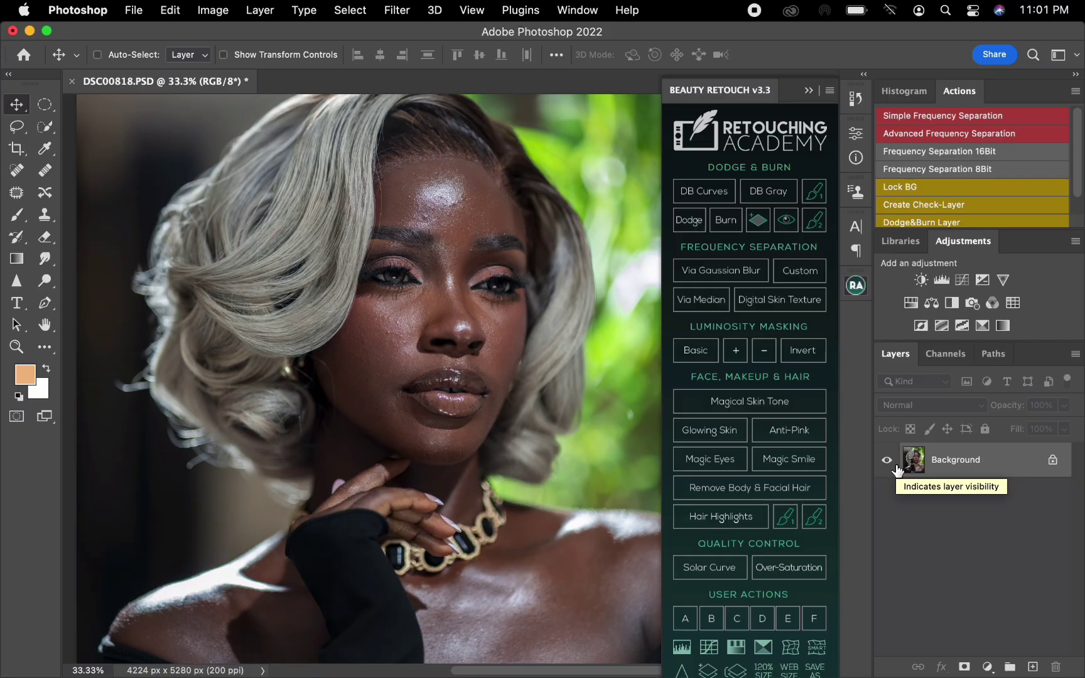
- Duplicate the Background layer and start frequency separation via Gaussian Blur on the copy
key(super+j)
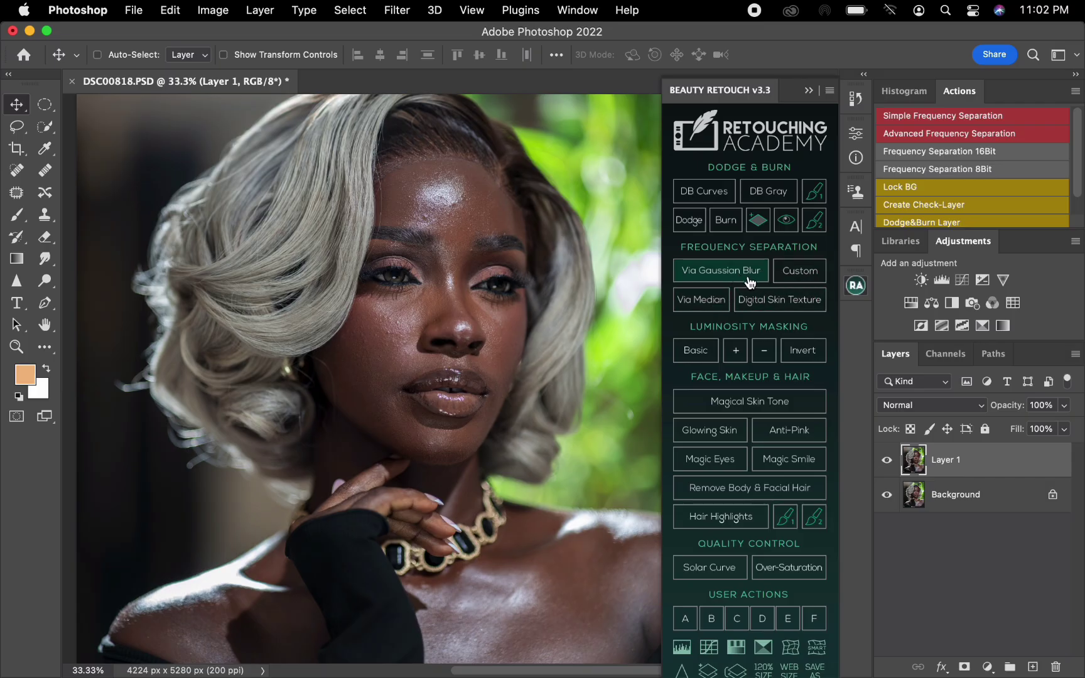
click(710, 274)
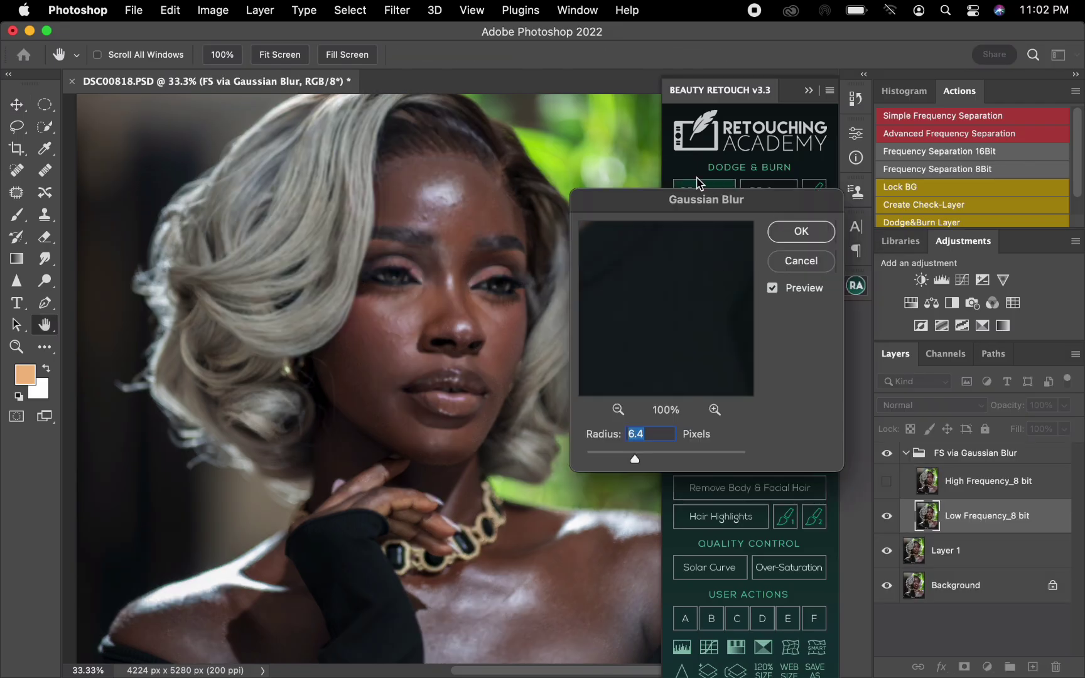
- Choose the low-frequency layer's Gaussian Blur radius so skin texture blurs away, previewing the forehead, and accept the blur
mouse_move(688, 206)
mouse_down()
mouse_move(640, 173)
mouse_move(660, 212)
mouse_up()
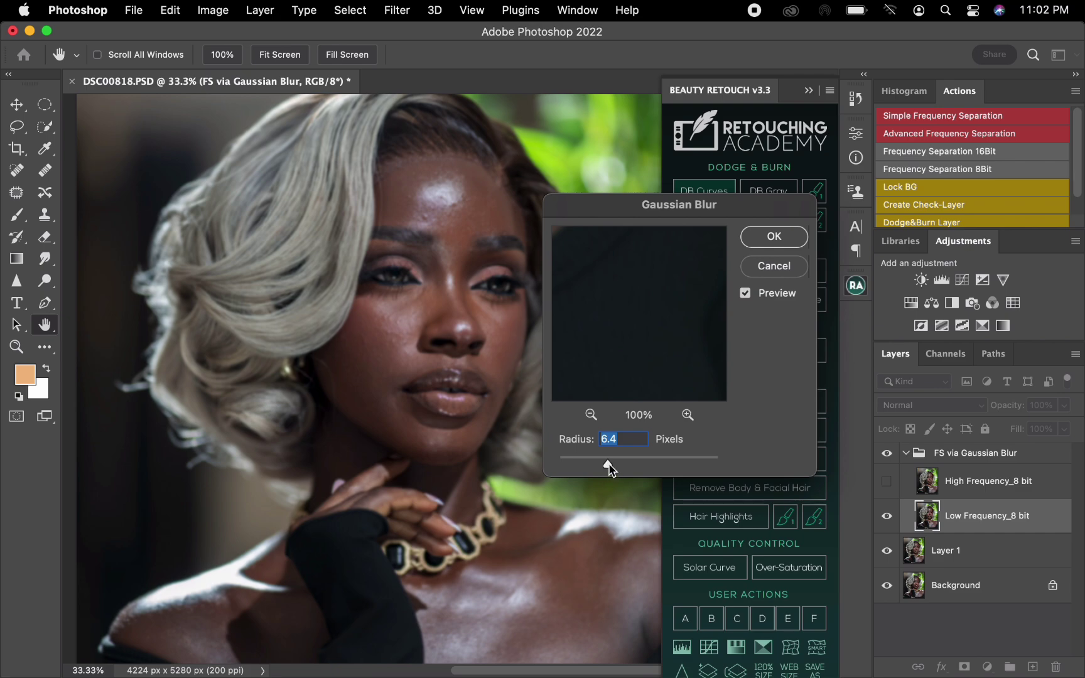
drag(608, 468, 539, 475)
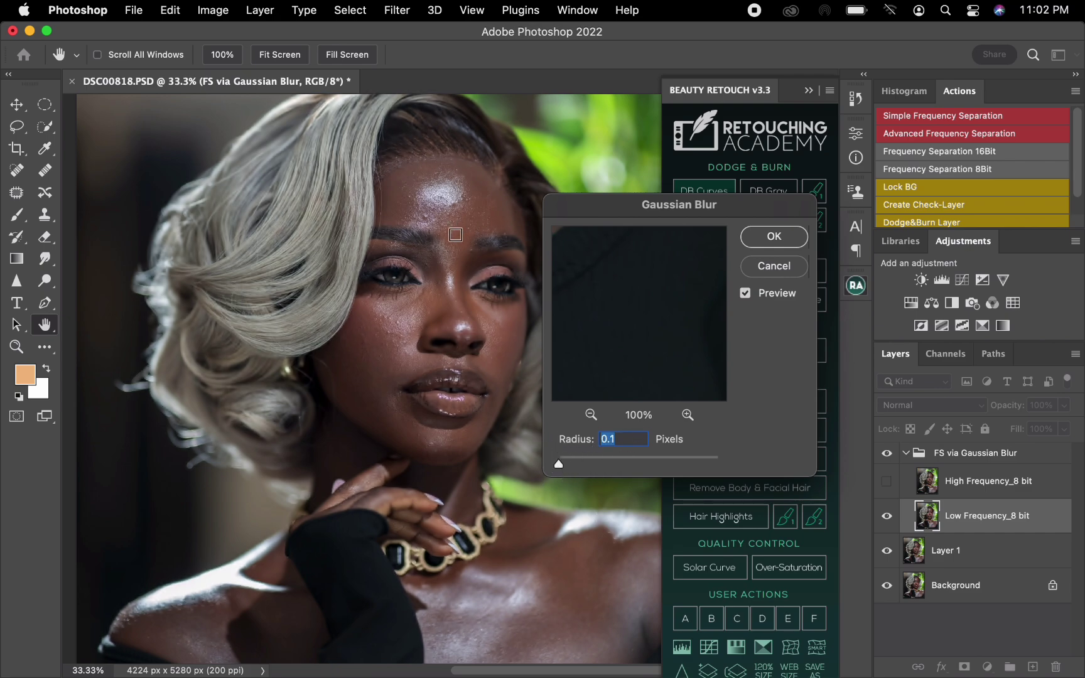
click(451, 206)
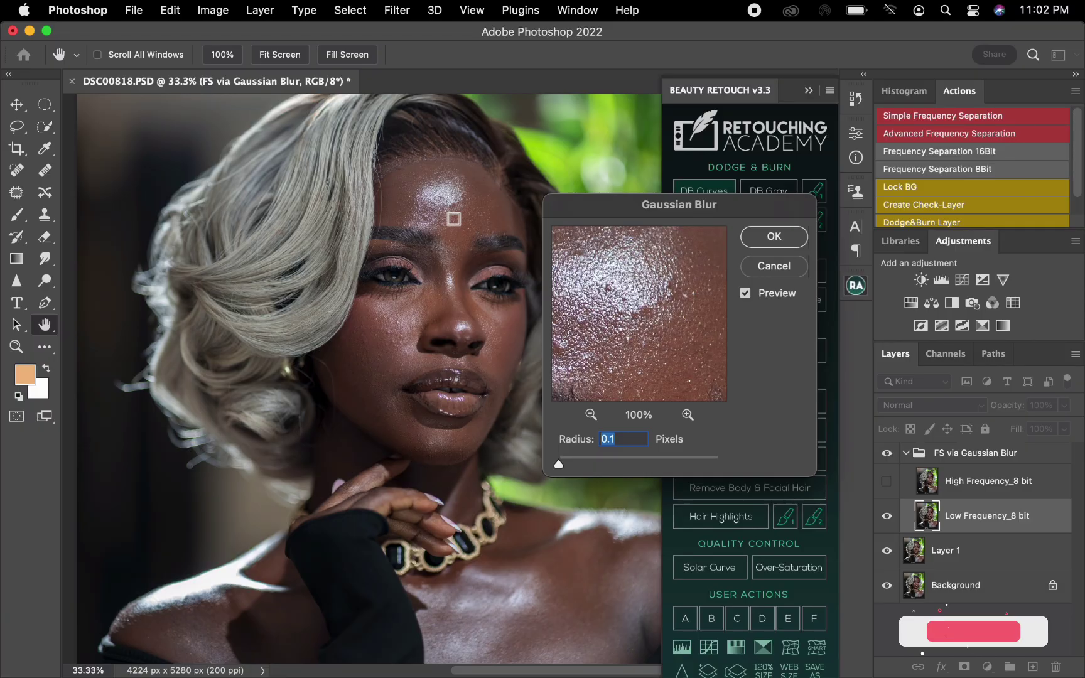
click(431, 217)
click(435, 213)
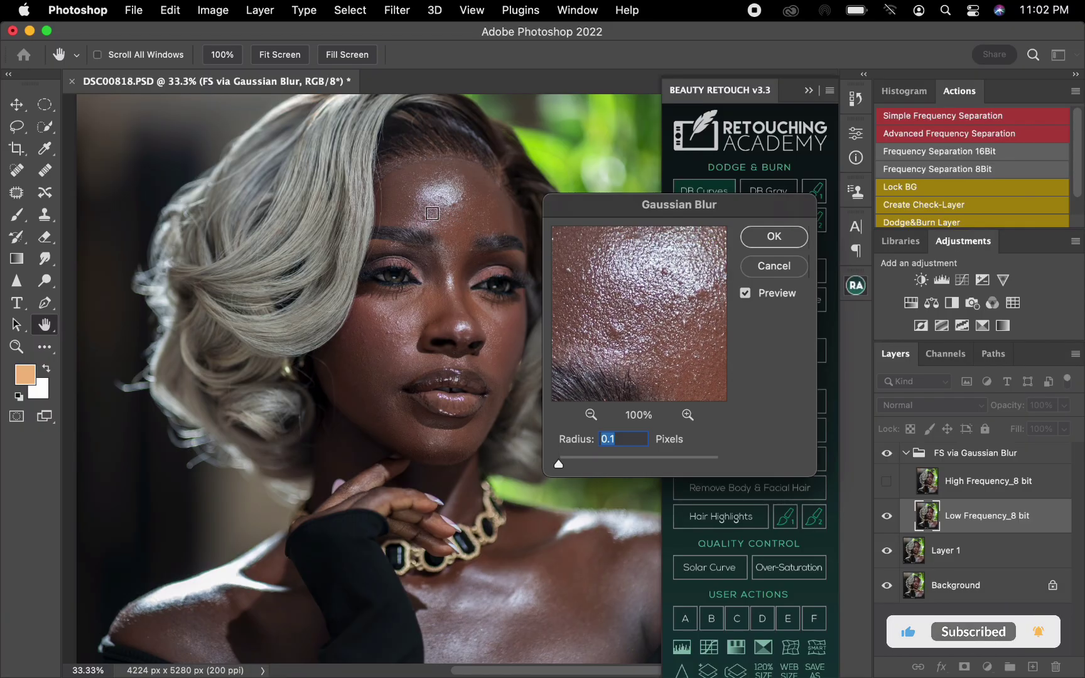
click(434, 229)
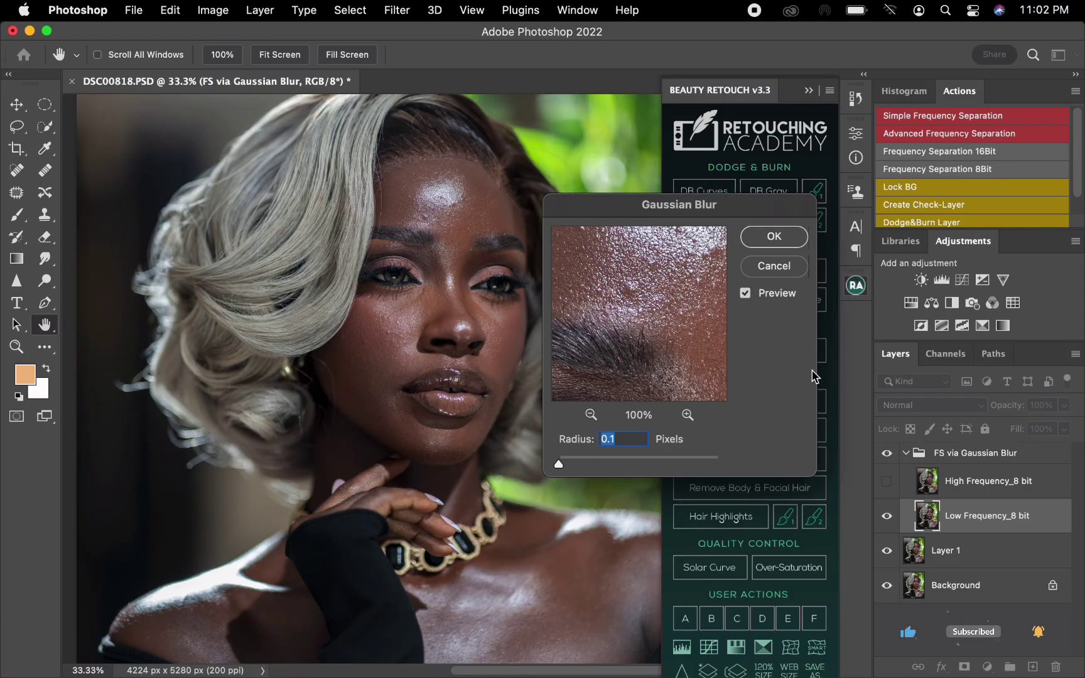
drag(561, 462, 599, 466)
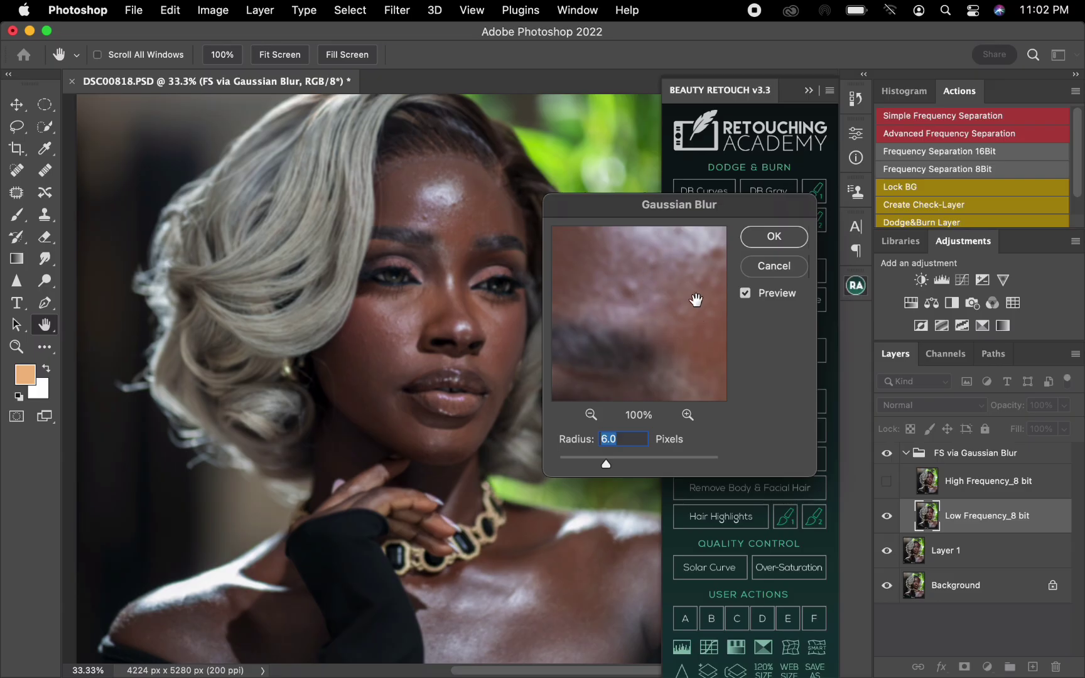
drag(608, 464, 618, 466)
click(771, 237)
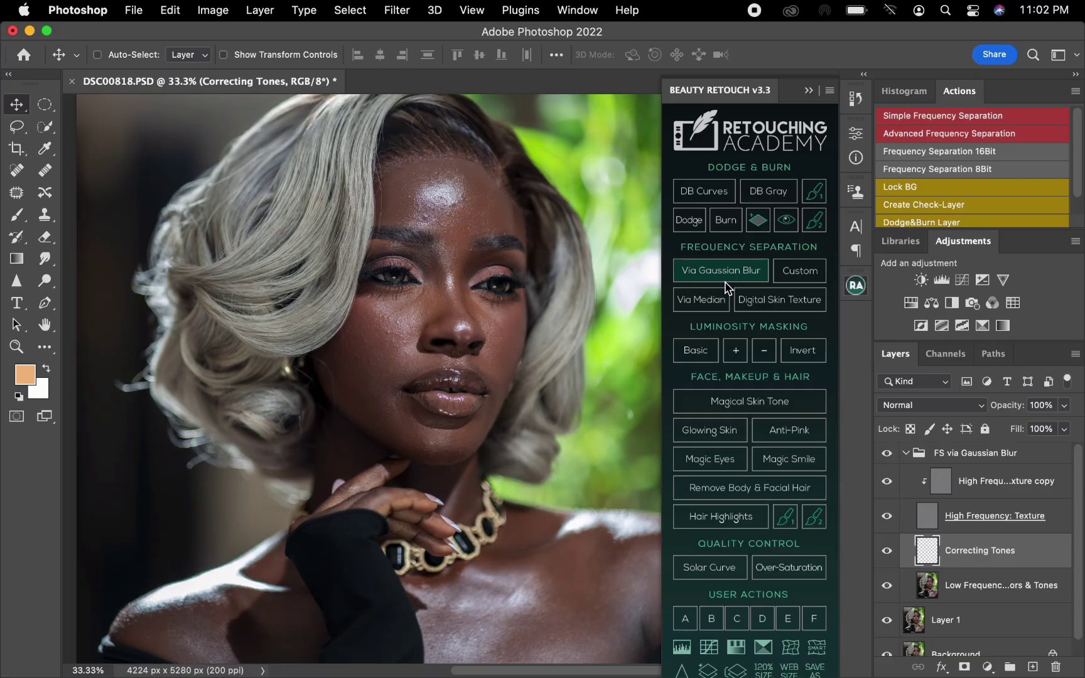
click(977, 489)
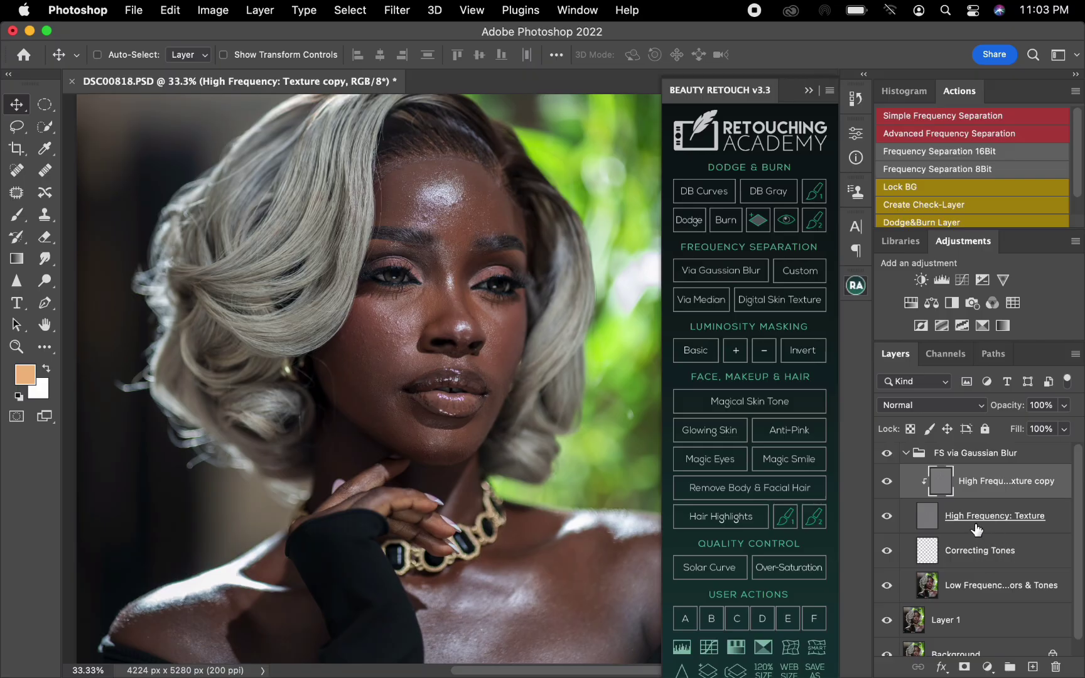
click(999, 560)
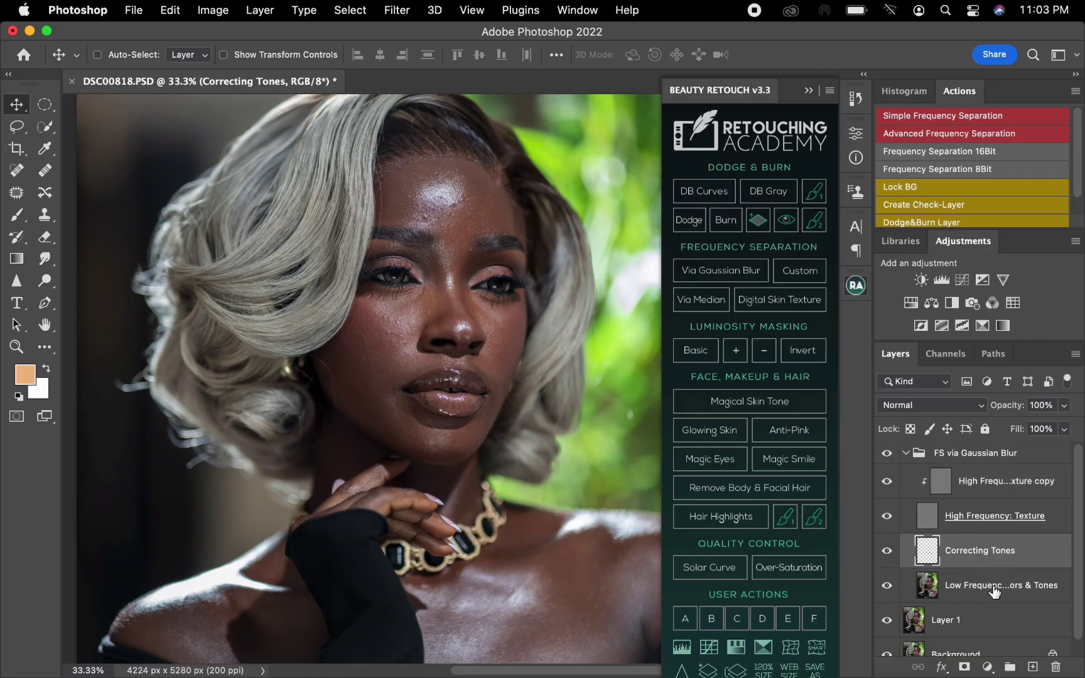
click(967, 591)
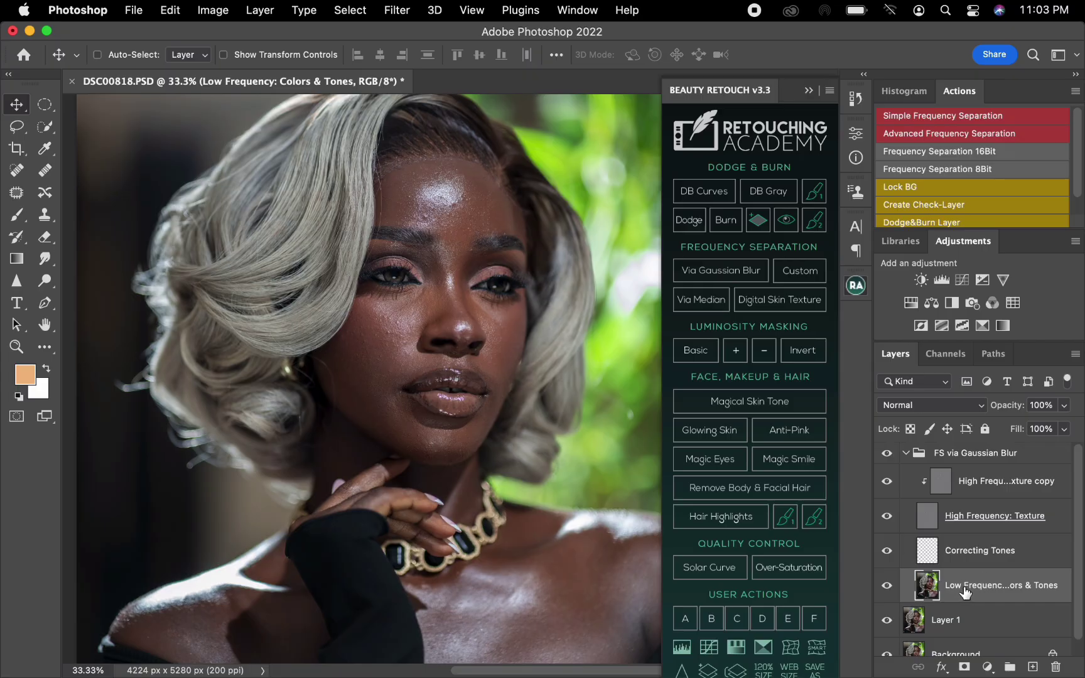
click(955, 567)
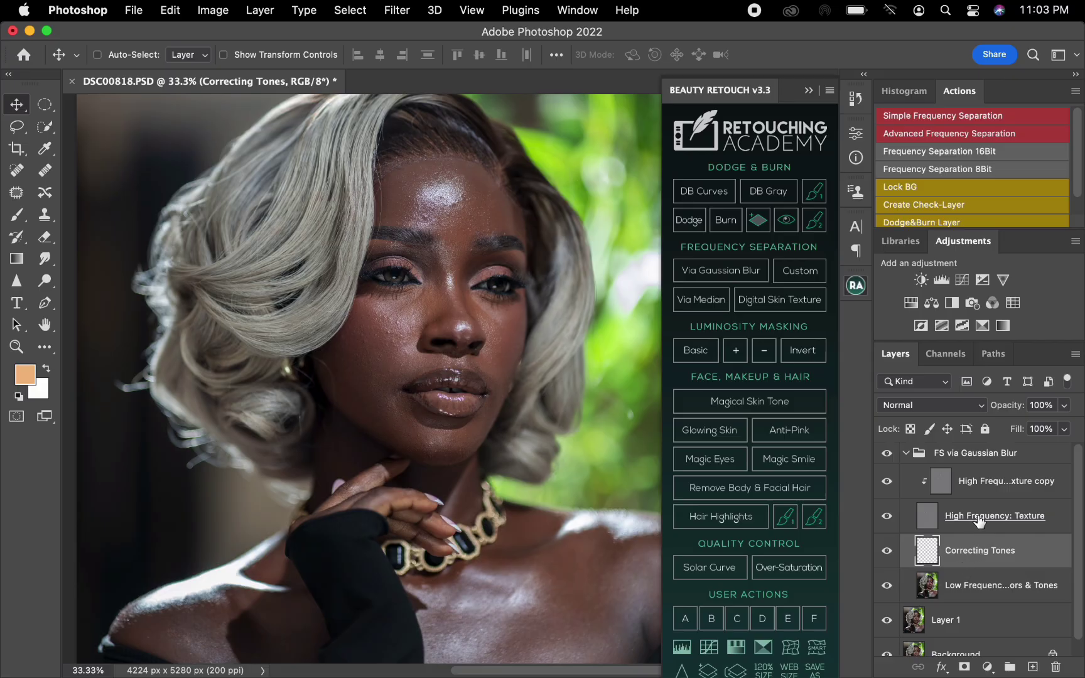
- Clean up uneven skin texture on the face with the Clone Stamp on the High Frequency: Texture copy layer
click(983, 495)
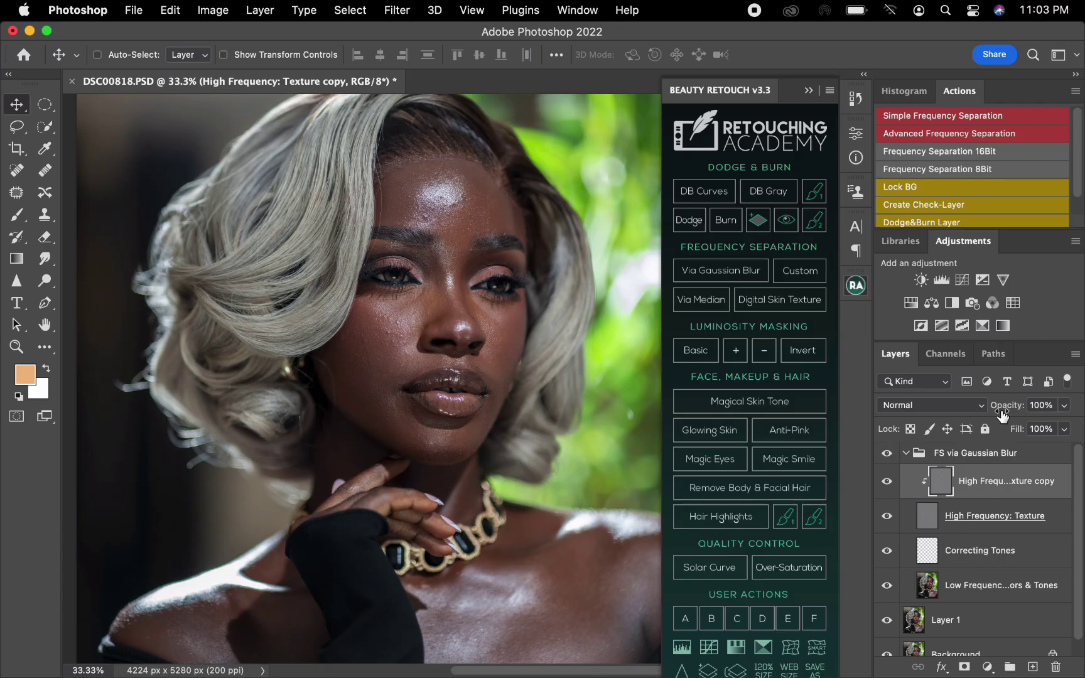
click(46, 215)
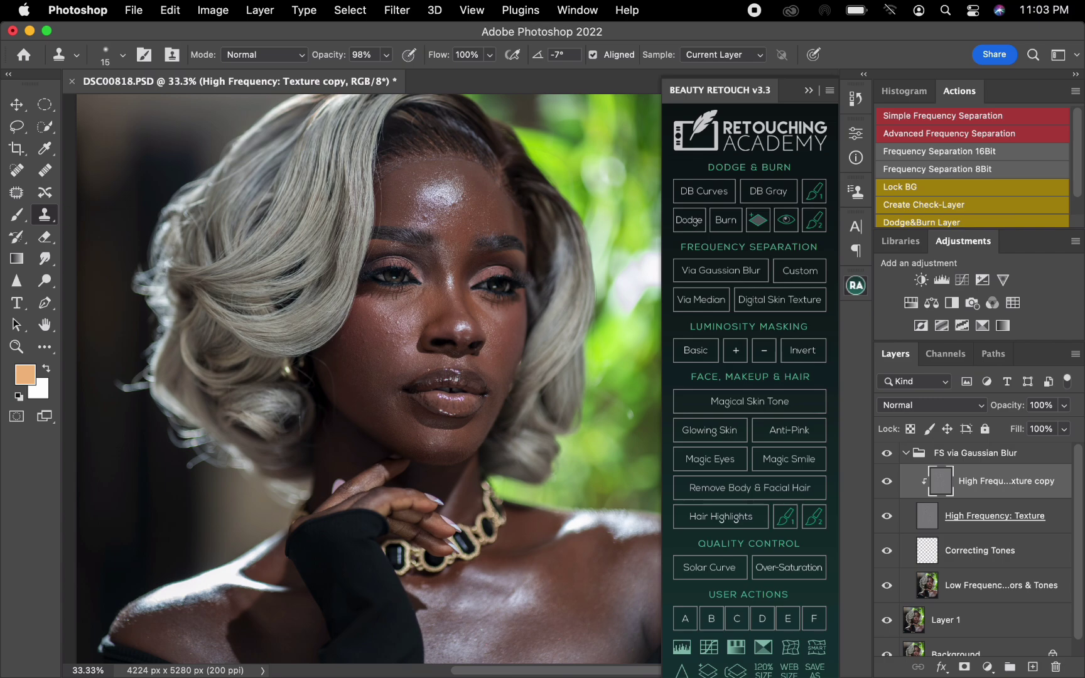
key(super+equal)
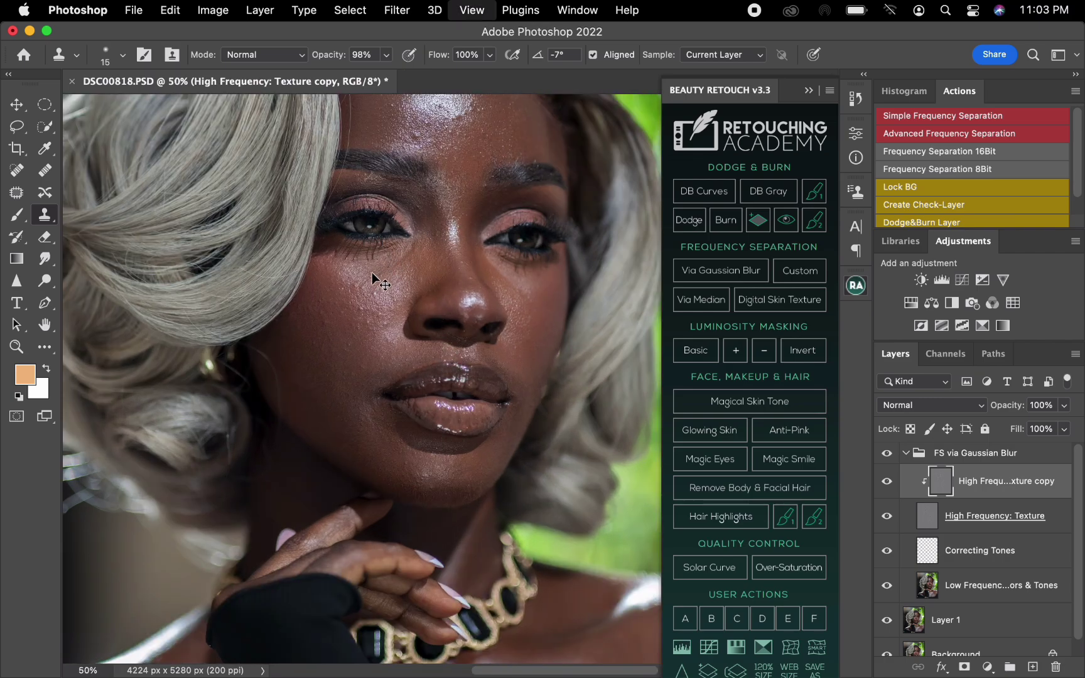
key(super+equal)
key(super+equal)
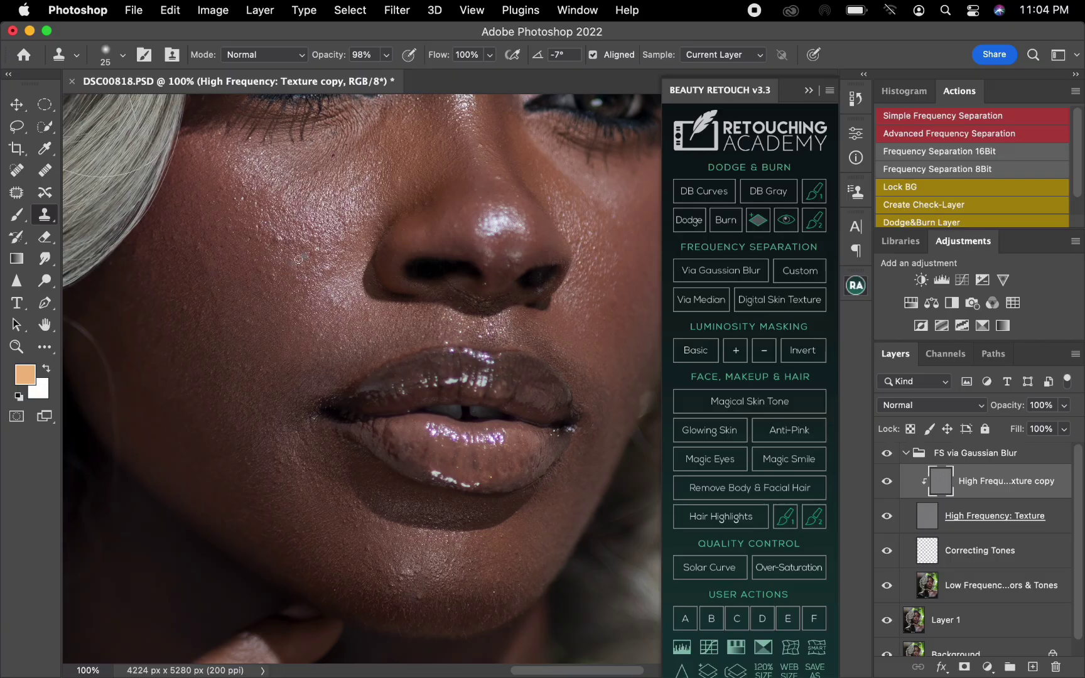
drag(393, 355, 371, 446)
alt+click(427, 360)
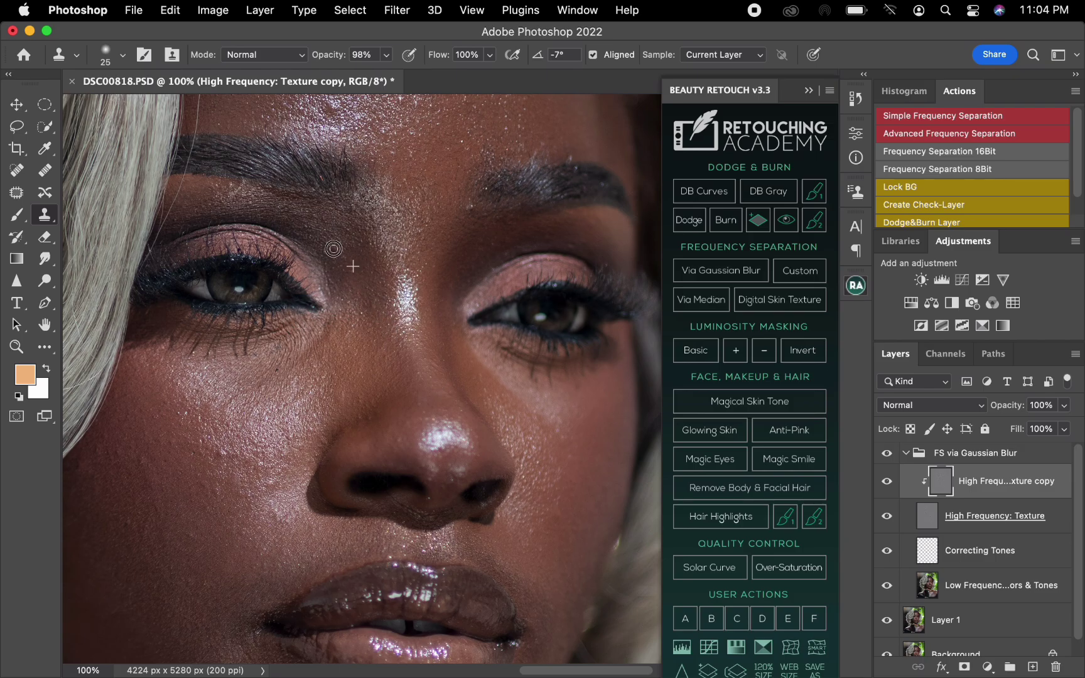
- Clone out the stray hairs beside the forehead and eyebrow, next to the long grey hair
scroll(412, 369, up, 5)
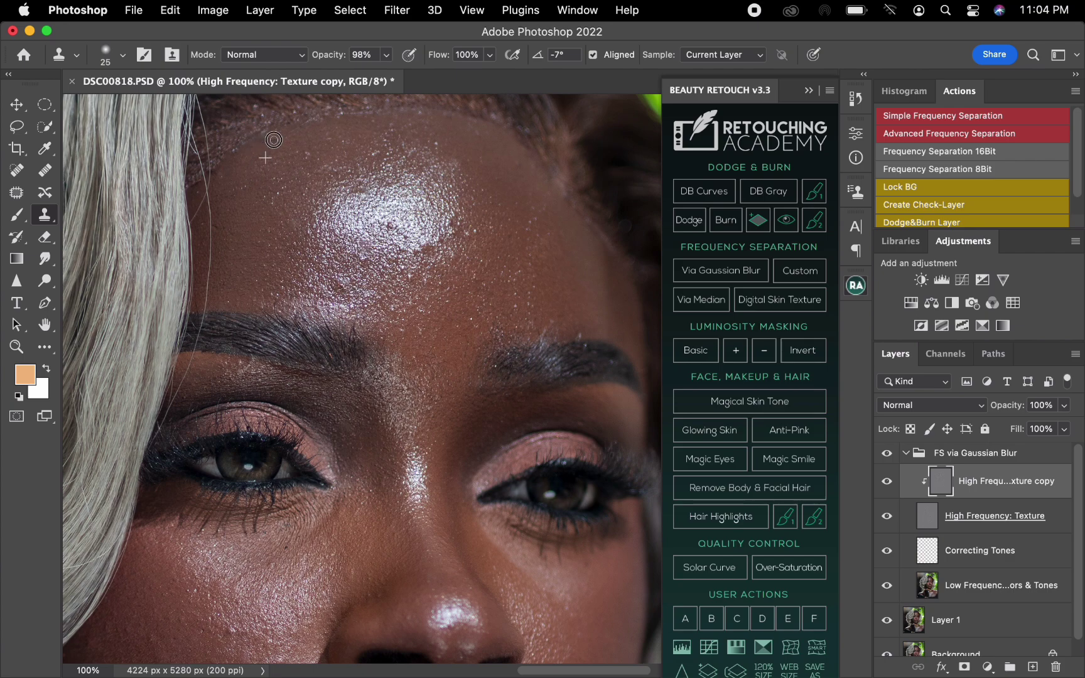
mouse_move(206, 183)
mouse_down()
mouse_move(204, 308)
mouse_move(216, 240)
mouse_move(205, 201)
mouse_move(216, 167)
mouse_move(193, 188)
mouse_move(218, 174)
mouse_up()
alt+click(183, 396)
mouse_move(174, 406)
mouse_down()
mouse_move(194, 360)
mouse_move(171, 408)
mouse_move(203, 319)
mouse_up()
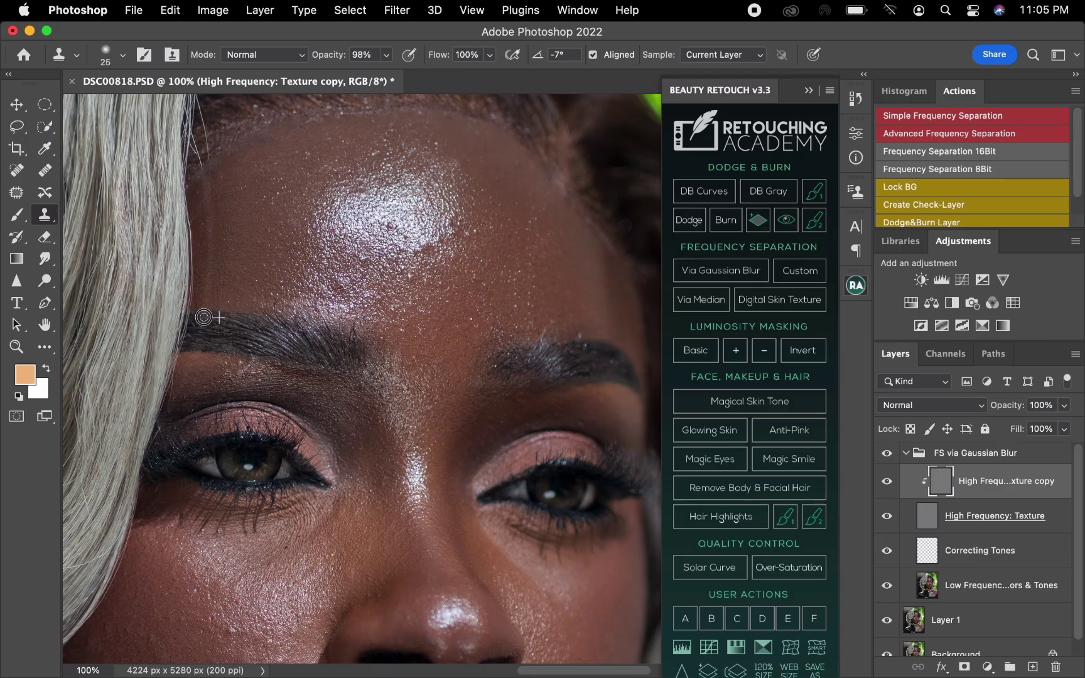
- Clone clean skin texture over the bright specks around the forehead highlight and above the eyebrows
alt+click(460, 249)
drag(460, 231, 473, 231)
drag(417, 257, 429, 281)
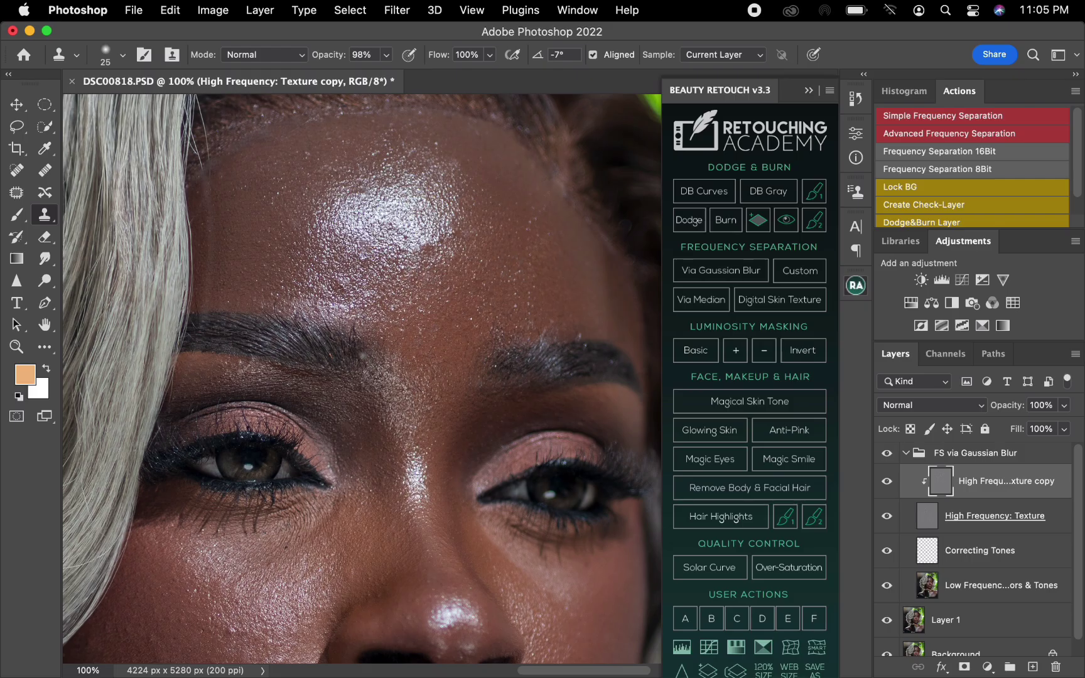
drag(402, 326, 370, 299)
key(super+minus)
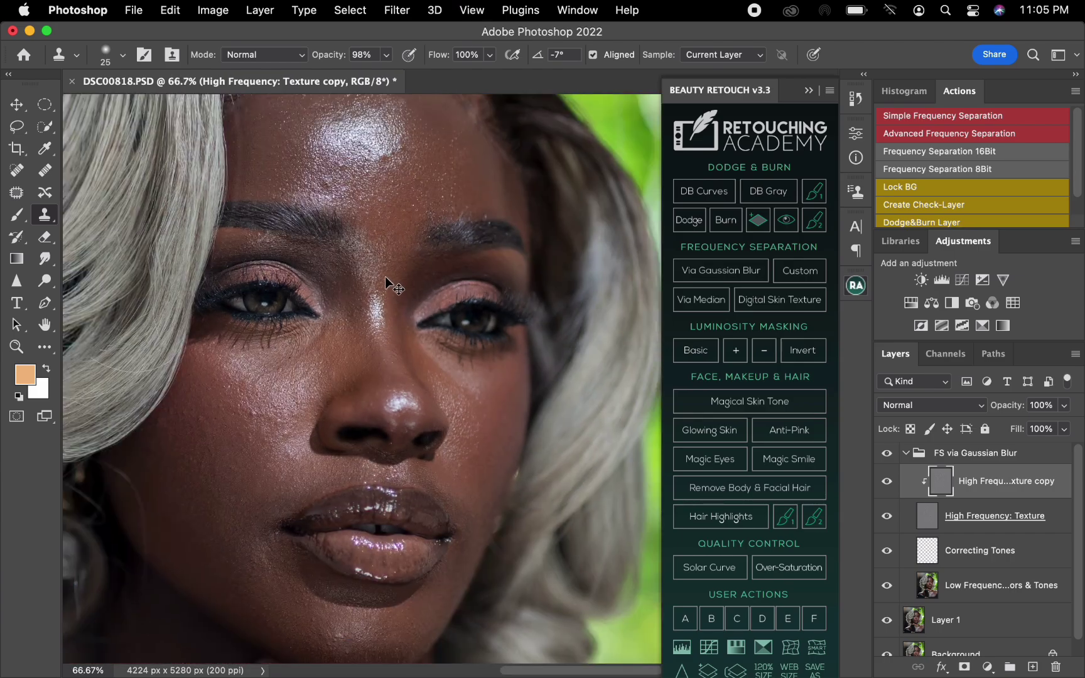
key(super+minus)
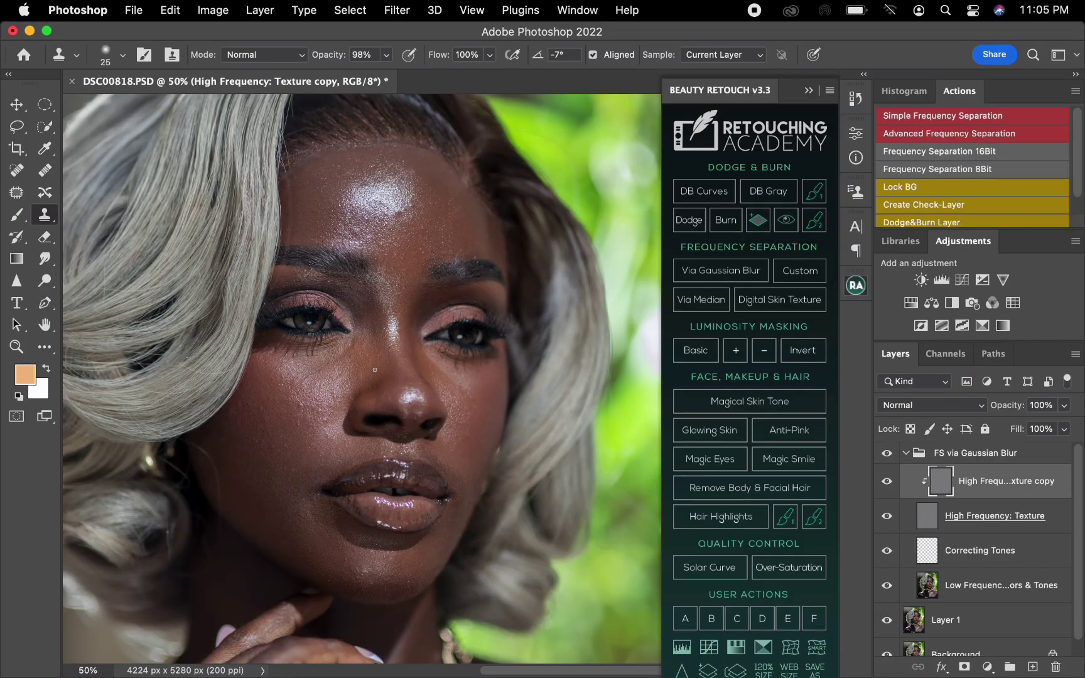
- Set up the Mixer Brush on the Correcting Tones layer with a cleaned brush and Sample All Layers enabled
click(975, 561)
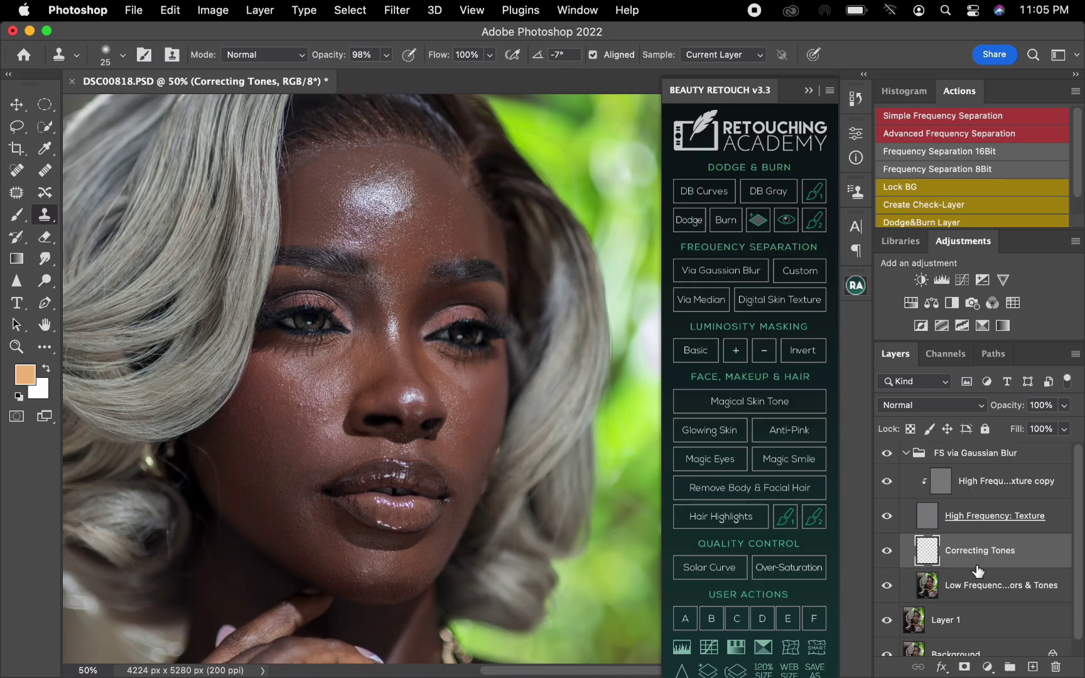
click(965, 594)
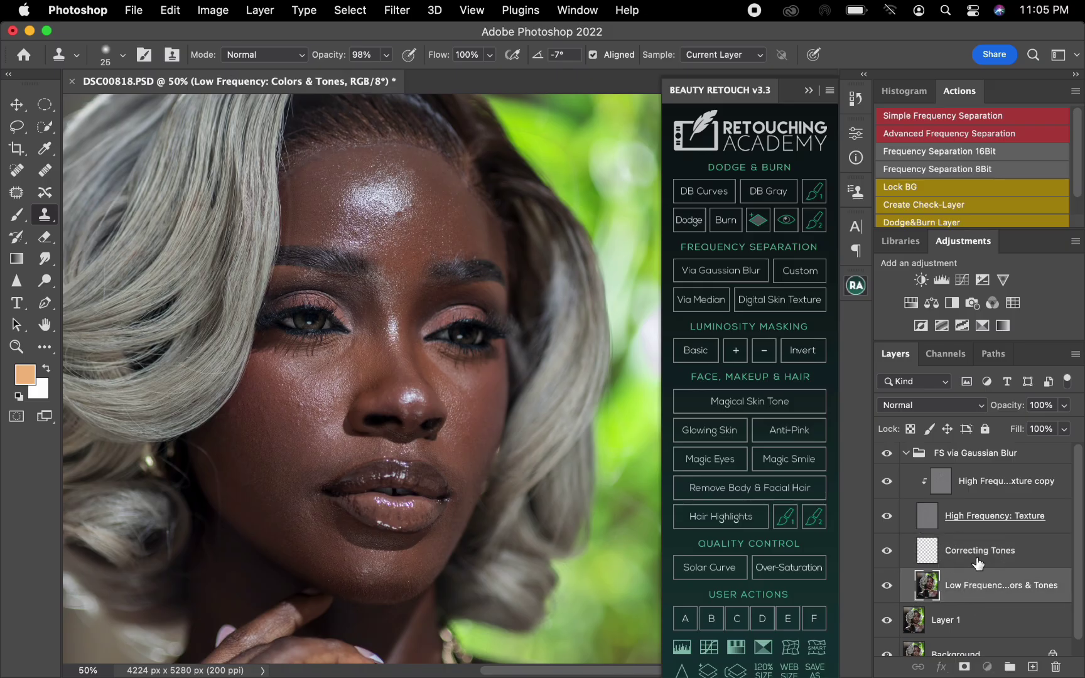
click(981, 570)
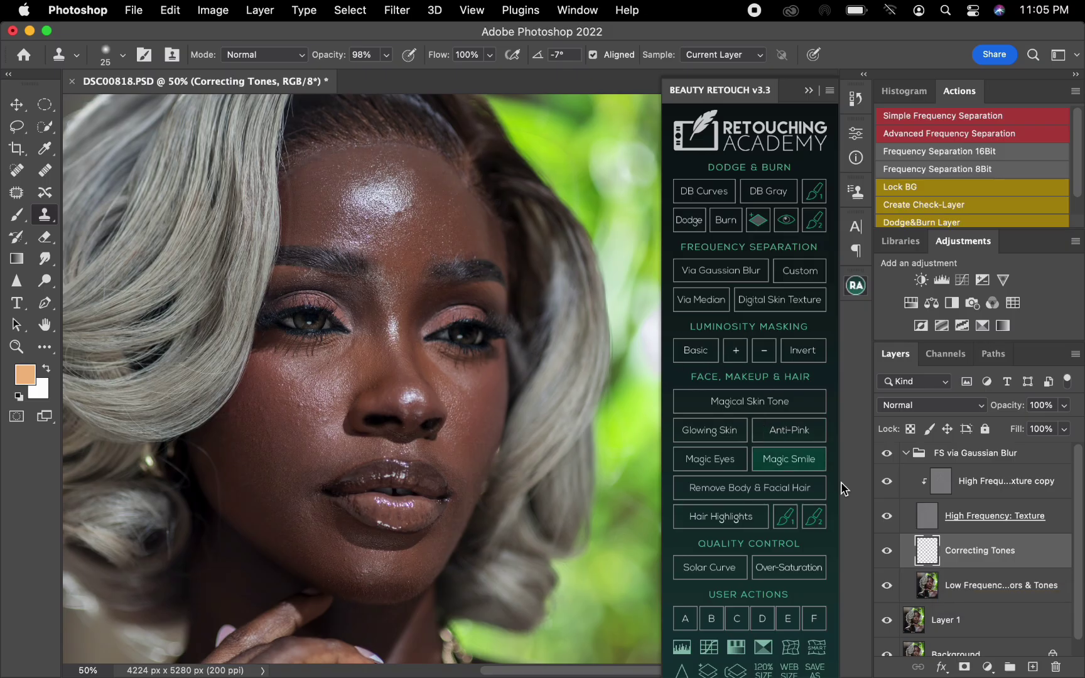
click(47, 349)
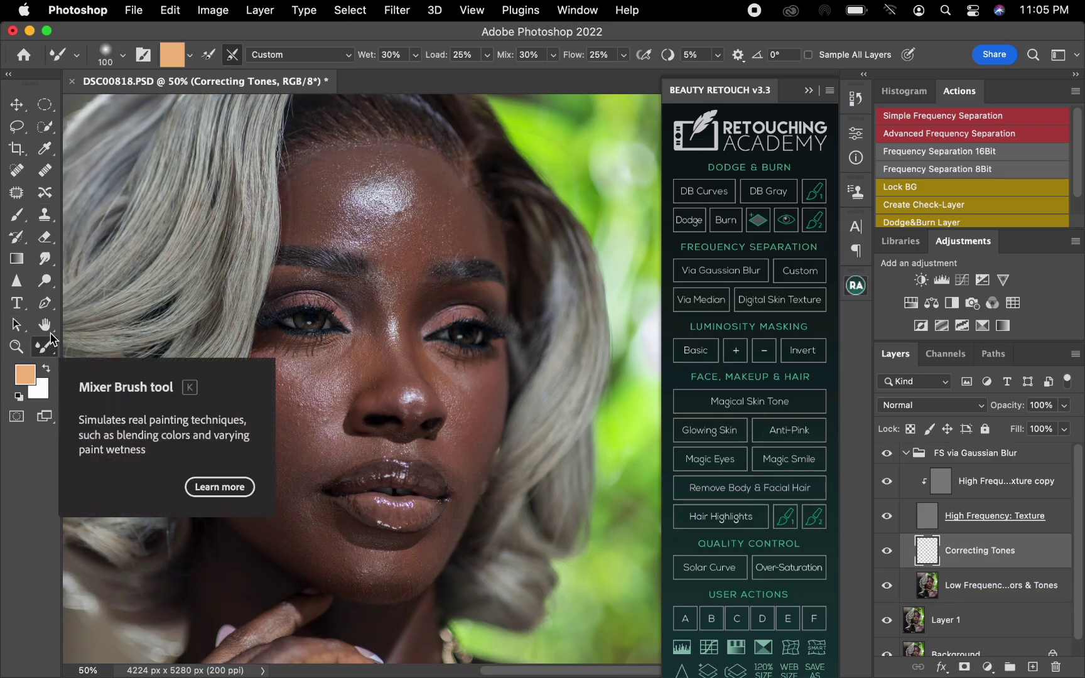
click(190, 55)
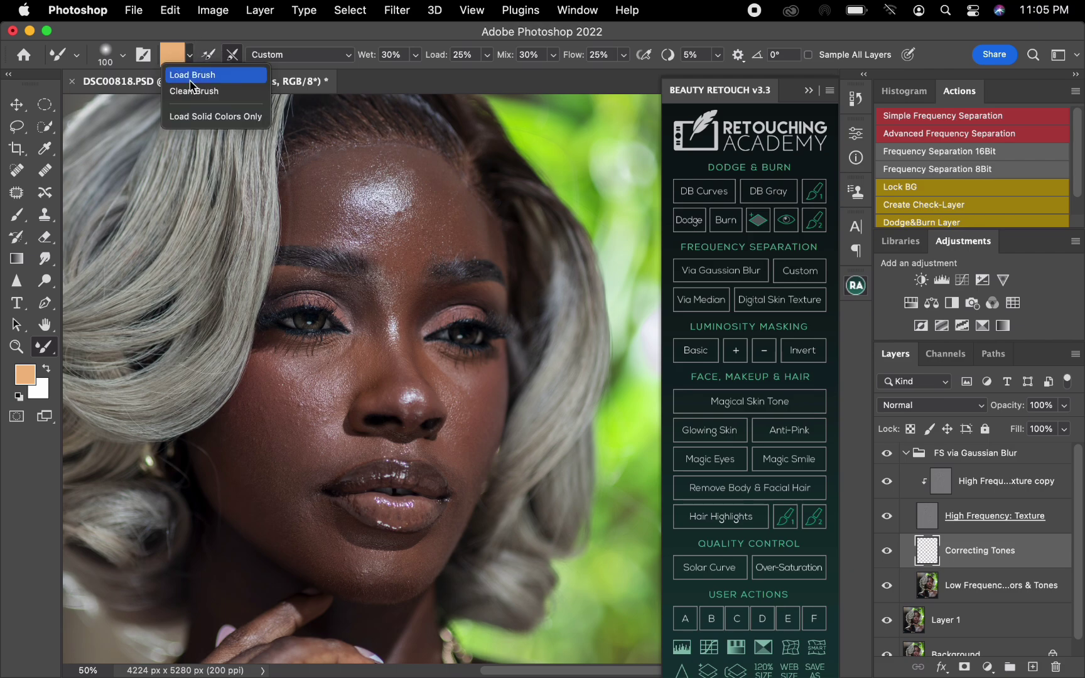
click(194, 93)
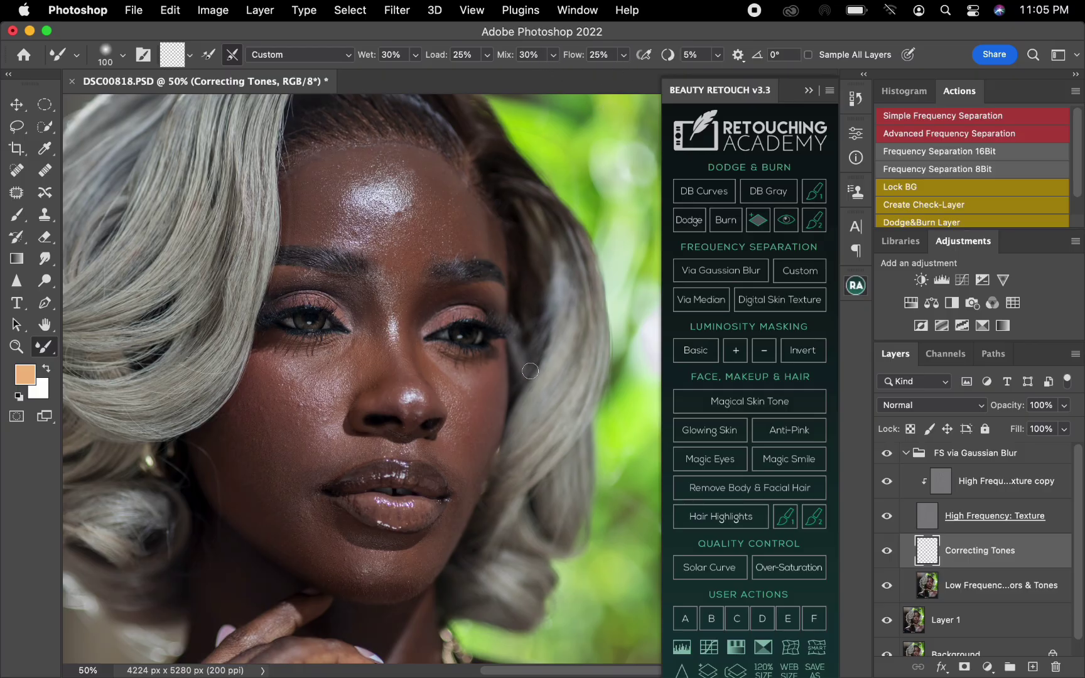
click(810, 55)
- Hide the High Frequency: Texture layer and blend the lower forehead tones with an enlarged Mixer Brush
click(887, 518)
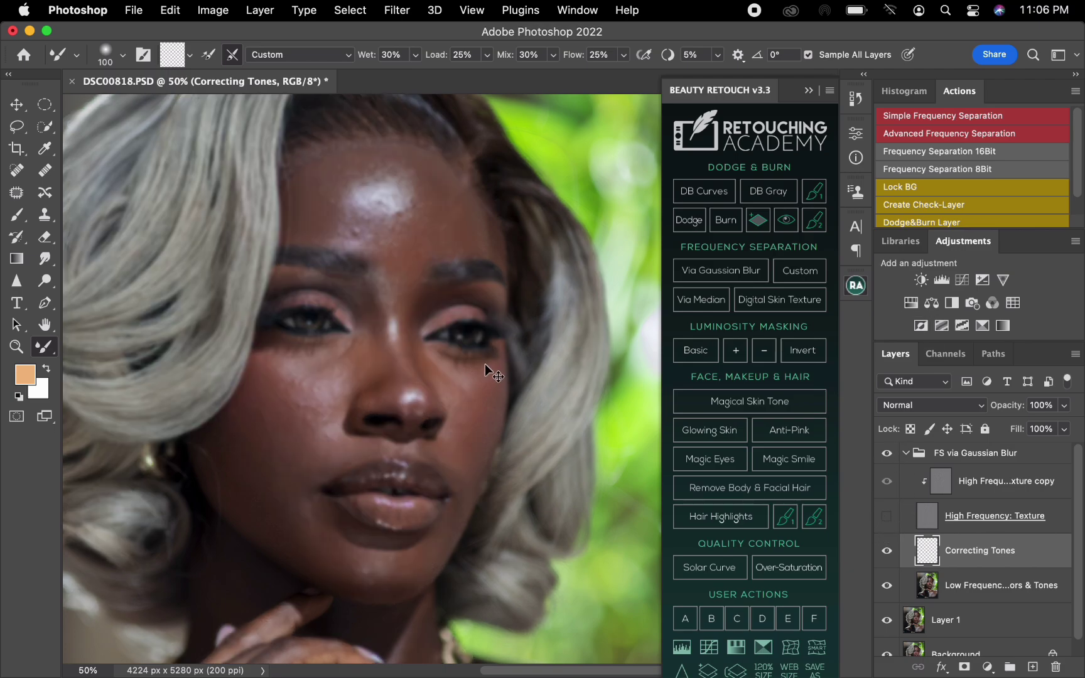
key(super+minus)
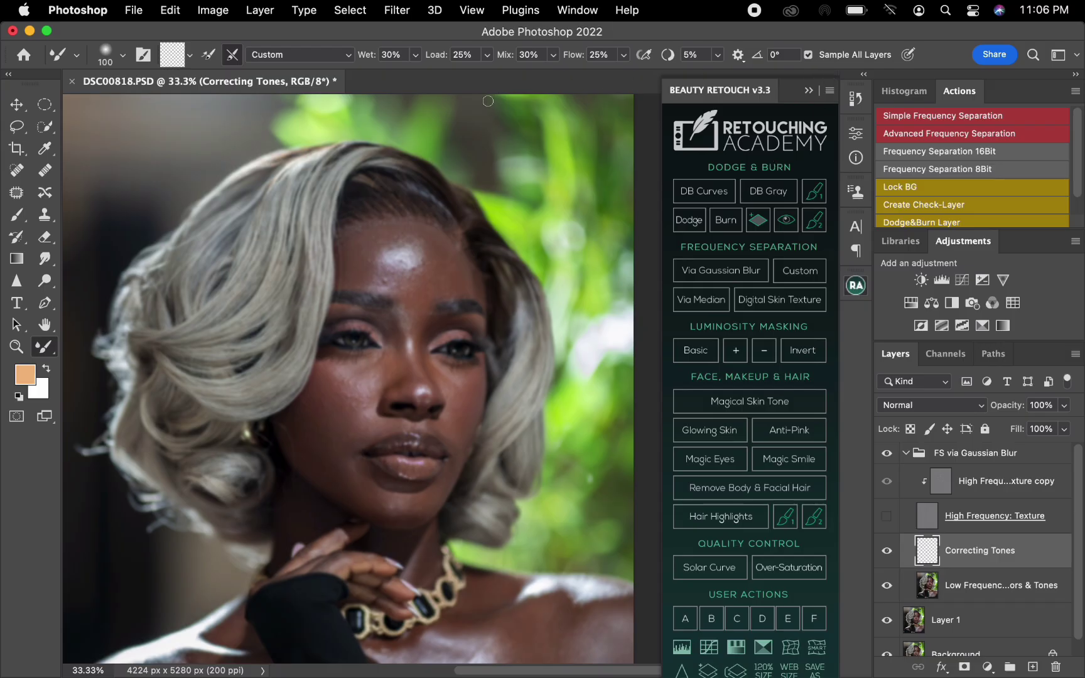
key(bracketright)
key(bracketright)
key(bracketright)
key(bracketright)
mouse_move(417, 243)
mouse_down()
mouse_move(395, 250)
mouse_move(382, 274)
mouse_up()
key(bracketleft)
key(bracketleft)
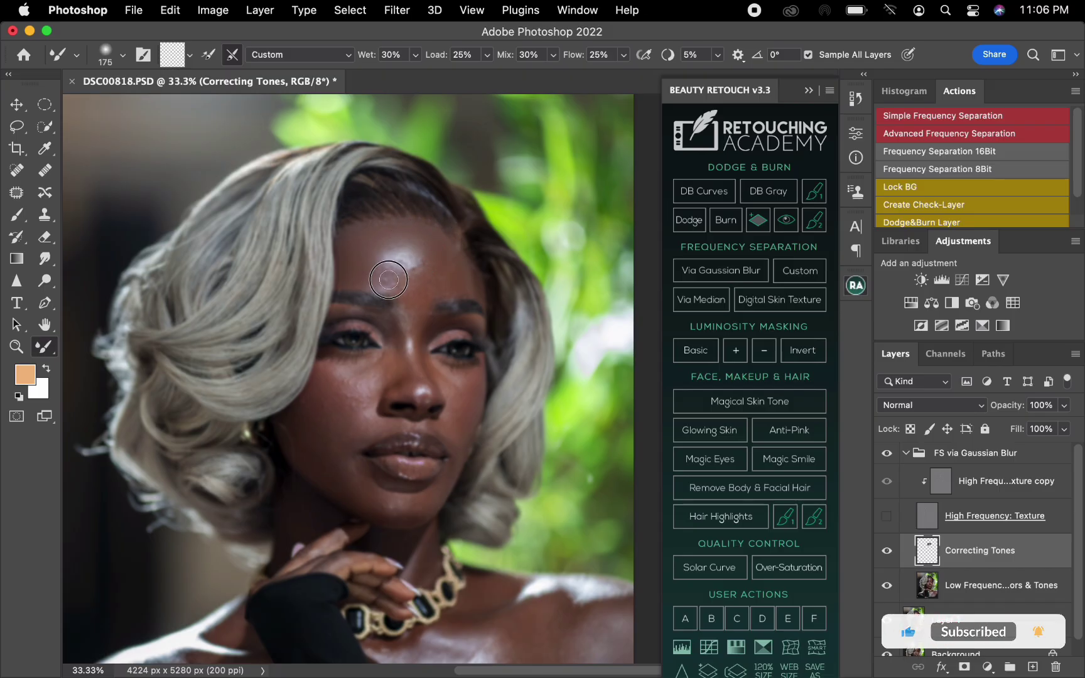
- Smooth the forehead highlight into the surrounding skin with the Mixer Brush, varying its size between 300 and 125 px
key(bracketright)
key(bracketright)
key(bracketright)
mouse_move(408, 269)
mouse_down()
mouse_move(420, 252)
mouse_move(435, 270)
mouse_move(402, 292)
mouse_move(395, 239)
mouse_move(407, 247)
mouse_up()
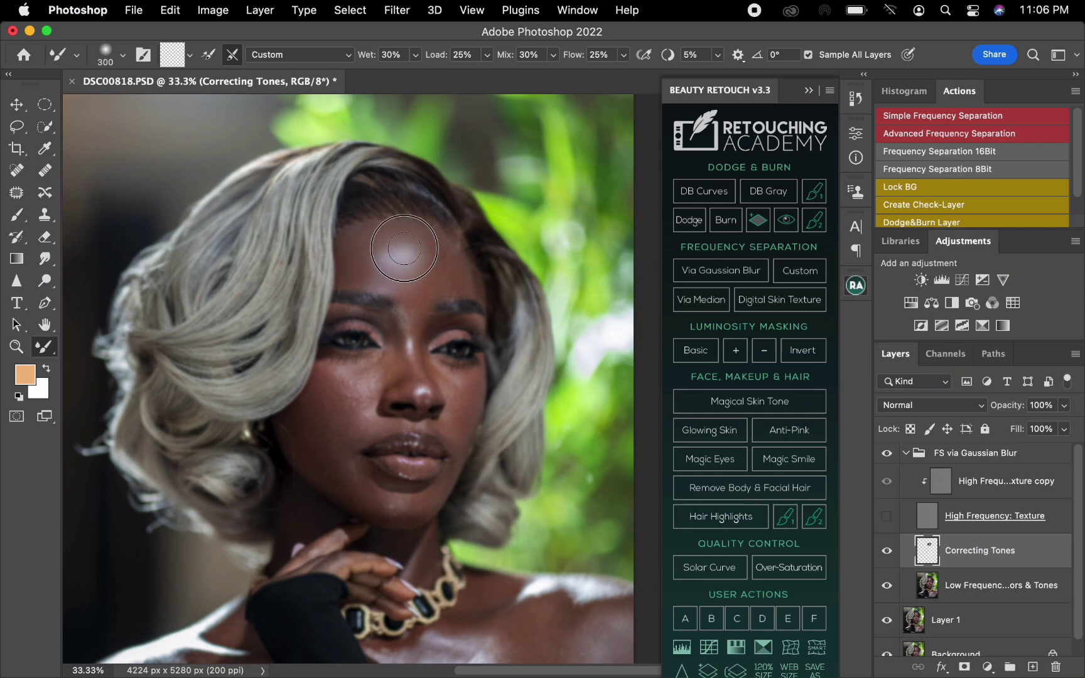
key(bracketleft)
key(bracketright)
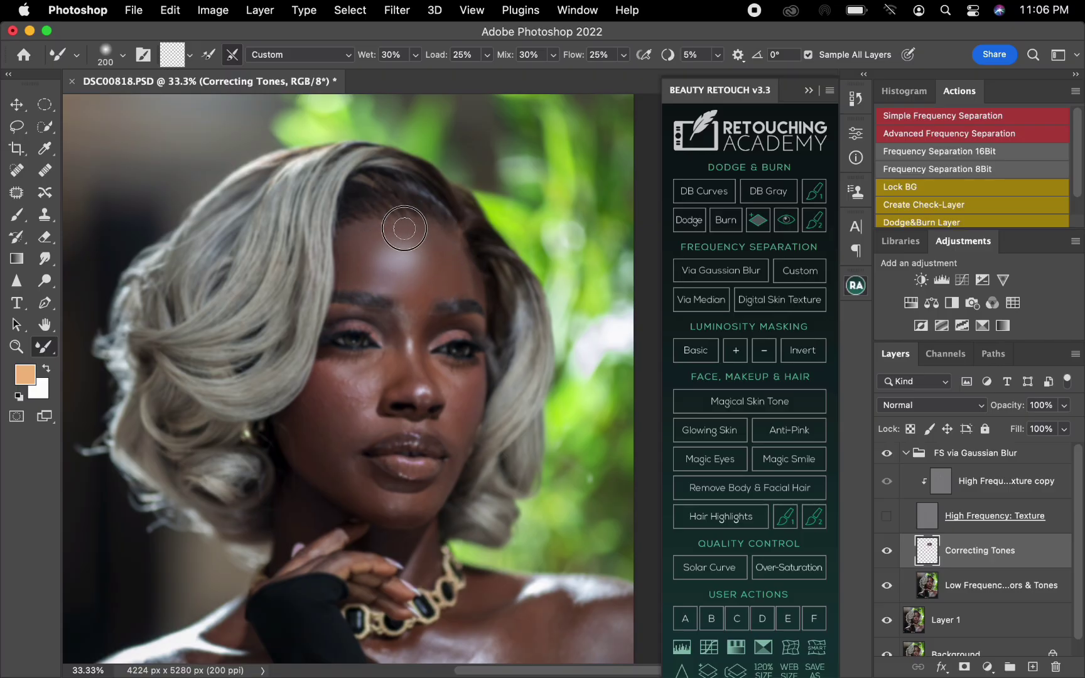
key(bracketright)
key(bracketright)
key(bracketright)
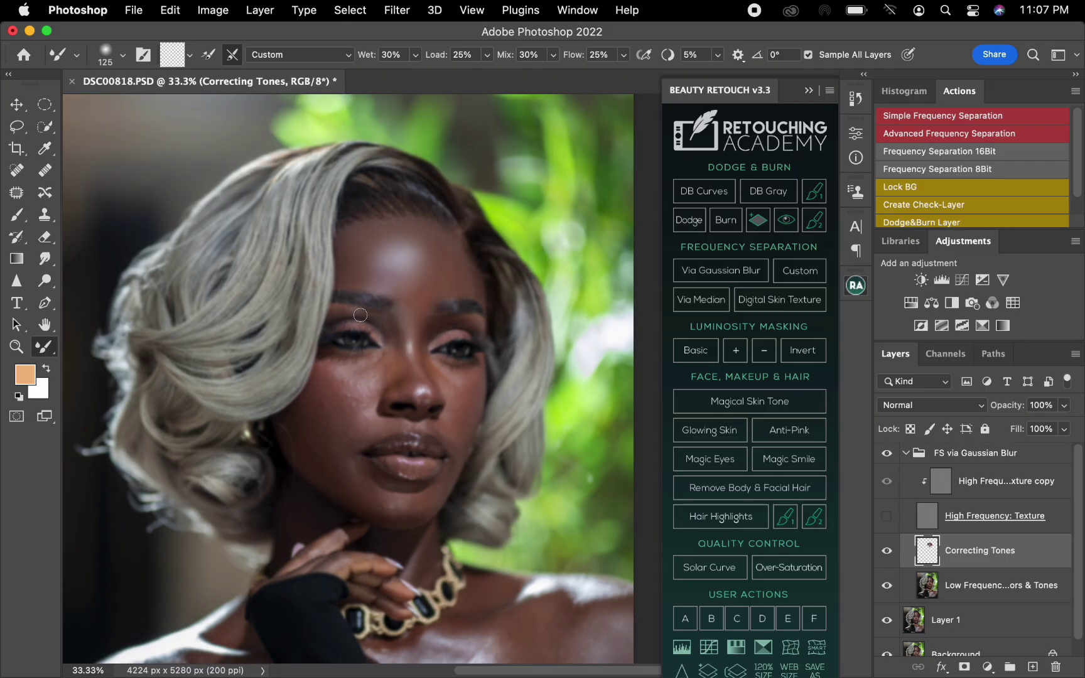
- Blend the skin tones around the eyelids and inner eye corner on the Correcting Tones layer with a small Mixer Brush
key(bracketright)
key(bracketright)
key(bracketleft)
key(bracketleft)
key(bracketright)
key(bracketright)
key(bracketright)
key(bracketleft)
key(bracketright)
key(bracketright)
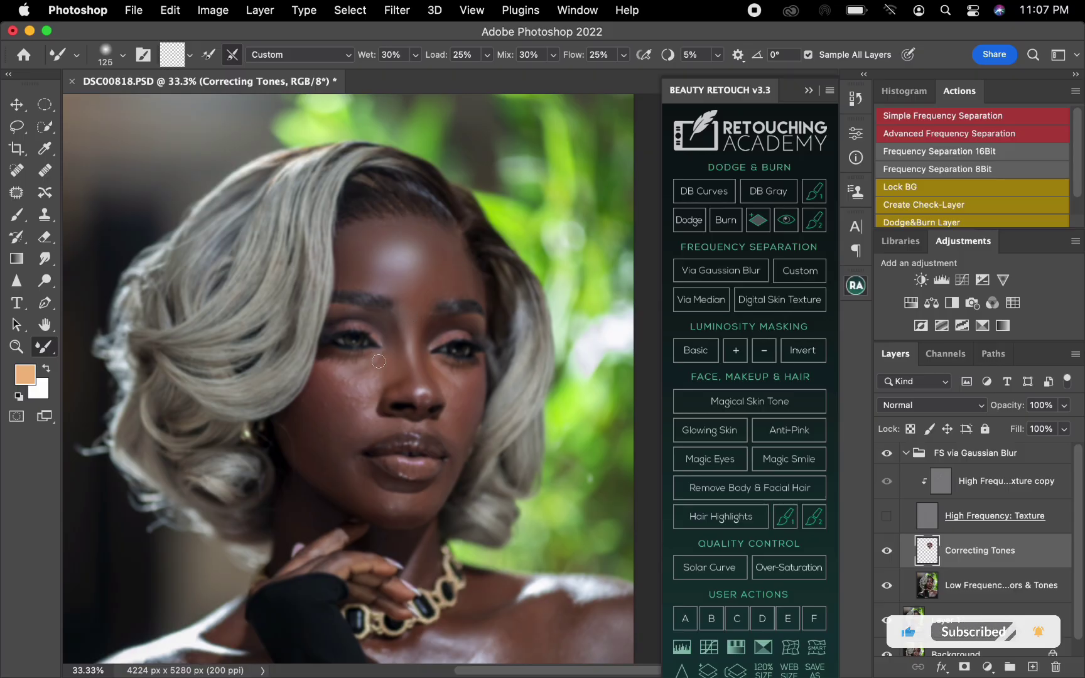
- Smooth the shiny patches on the cheek below the image-left eye using the Mixer Brush at 175 to 200 px
key(bracketright)
key(bracketright)
key(bracketright)
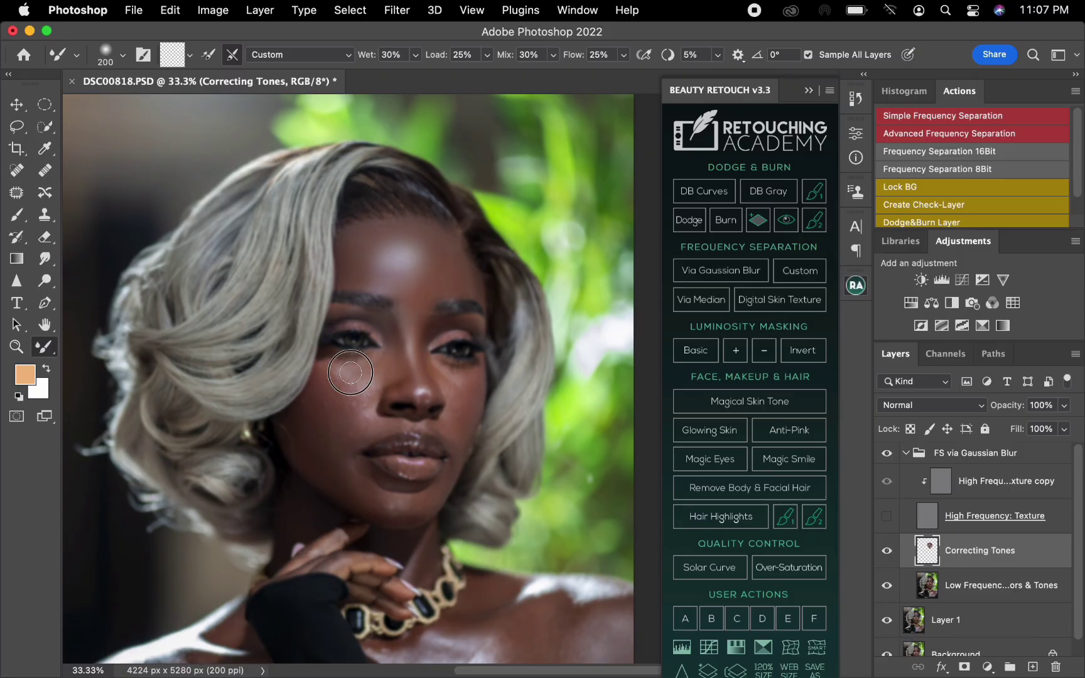
key(bracketright)
key(bracketright)
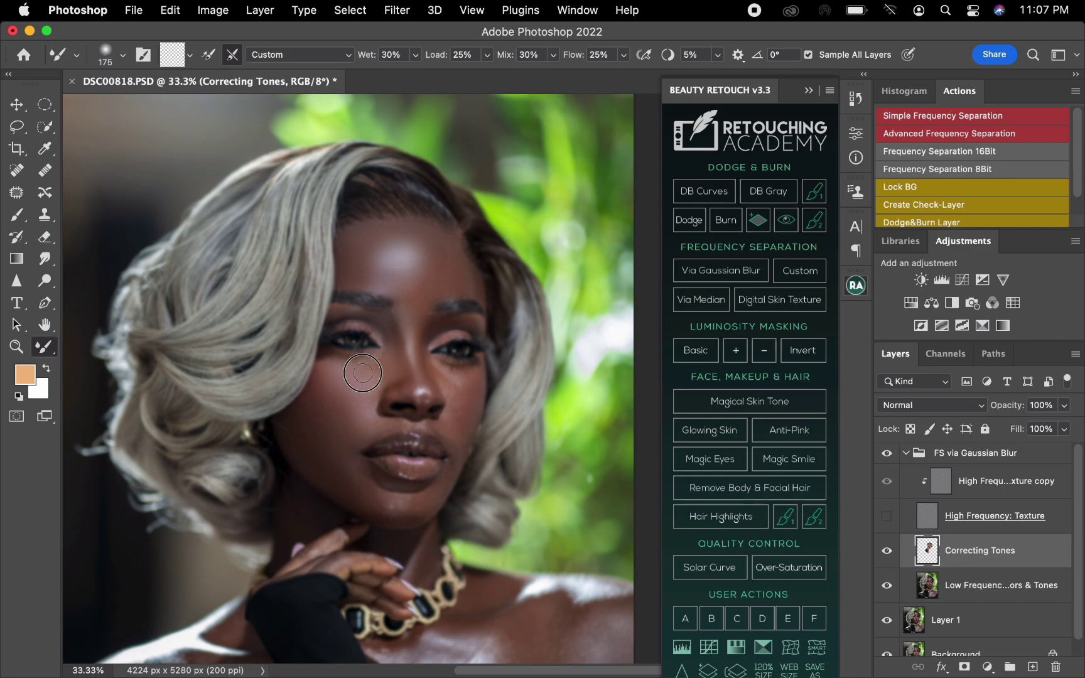
- Blend the tones of the image-right cheek beside the nose with a 200 px Mixer Brush
key(bracketright)
key(bracketright)
key(bracketright)
key(bracketright)
key(bracketright)
key(bracketright)
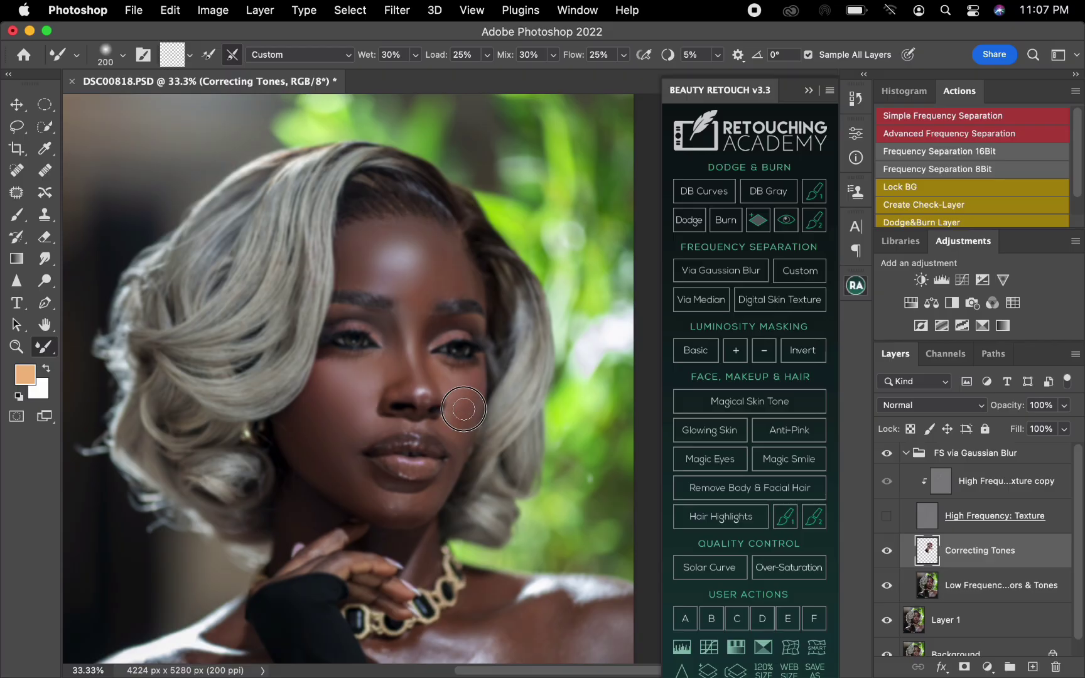
- Even out the skin beside the nostril, above the upper lip and at the mouth corner with a 125 to 175 px Mixer Brush
key(bracketleft)
key(bracketleft)
key(bracketright)
key(bracketright)
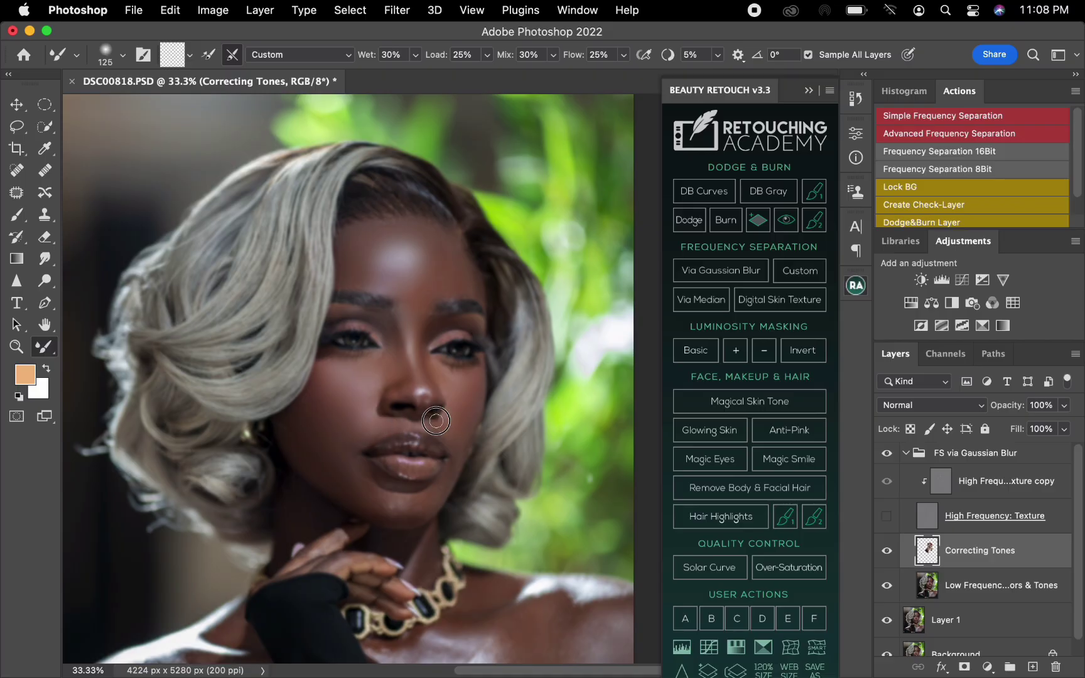
key(bracketright)
key(bracketright)
key(bracketright)
key(bracketright)
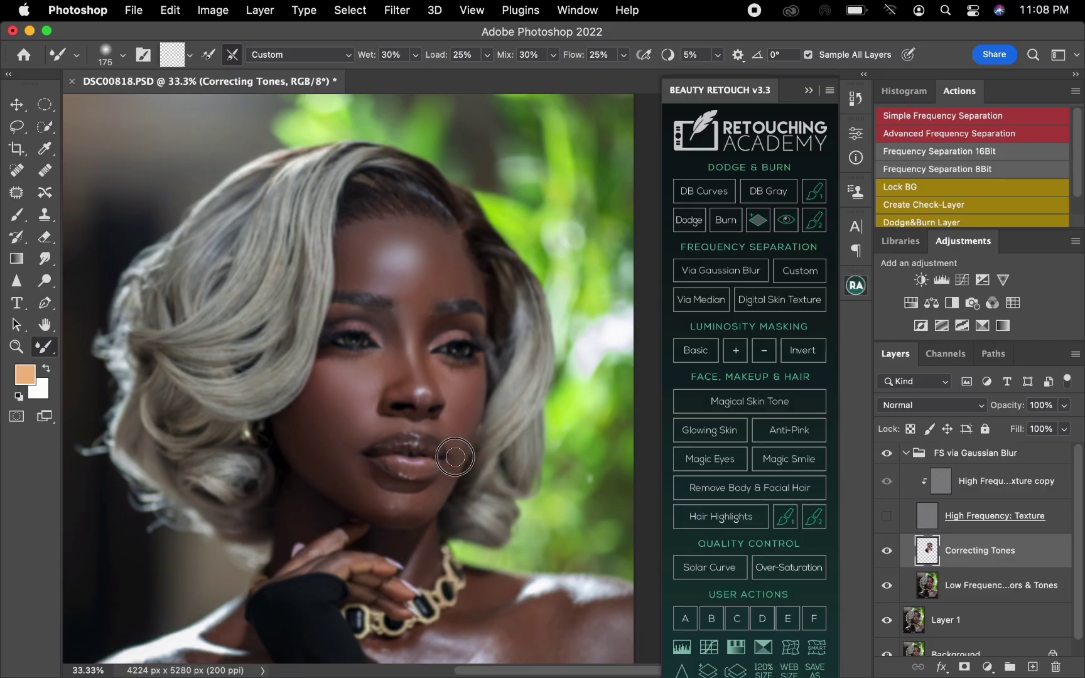
- Blend the chin, jaw and the skin below the lower lip with the Mixer Brush, varying its size between 300 and 125 px
key(bracketright)
key(bracketright)
key(bracketright)
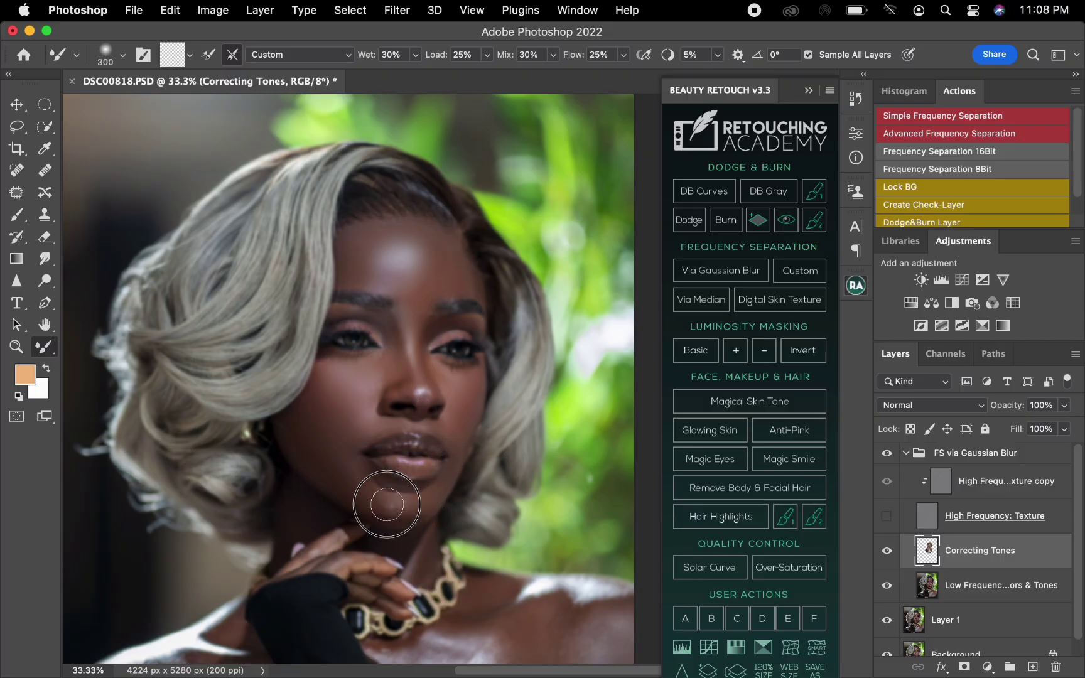
key(bracketleft)
key(bracketleft)
key(bracketleft)
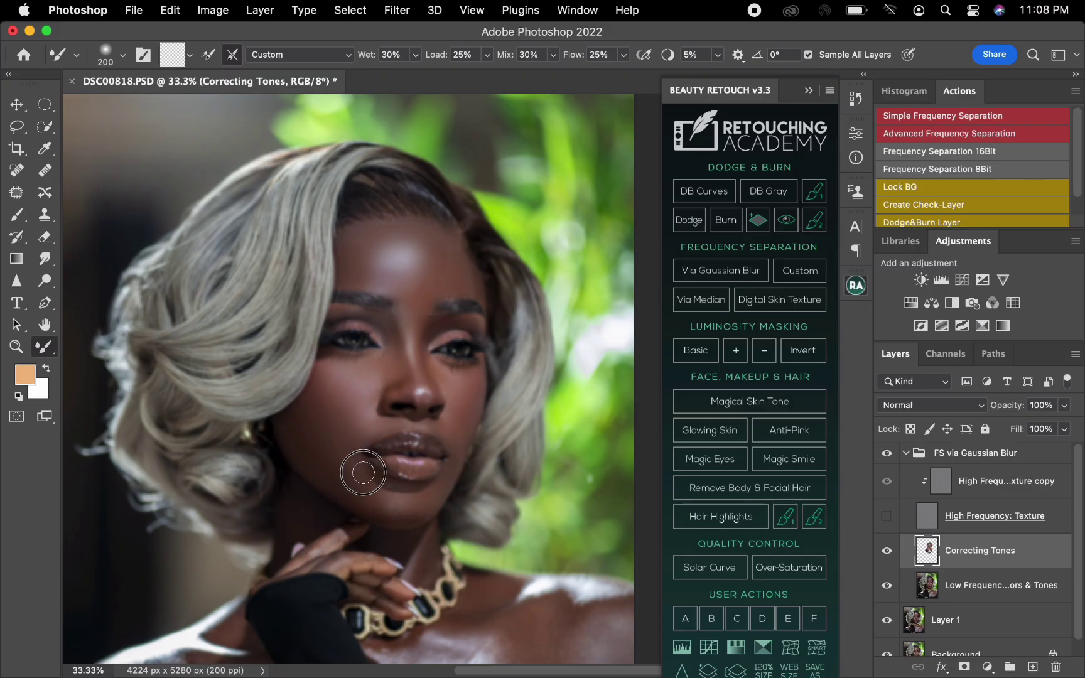
key(bracketright)
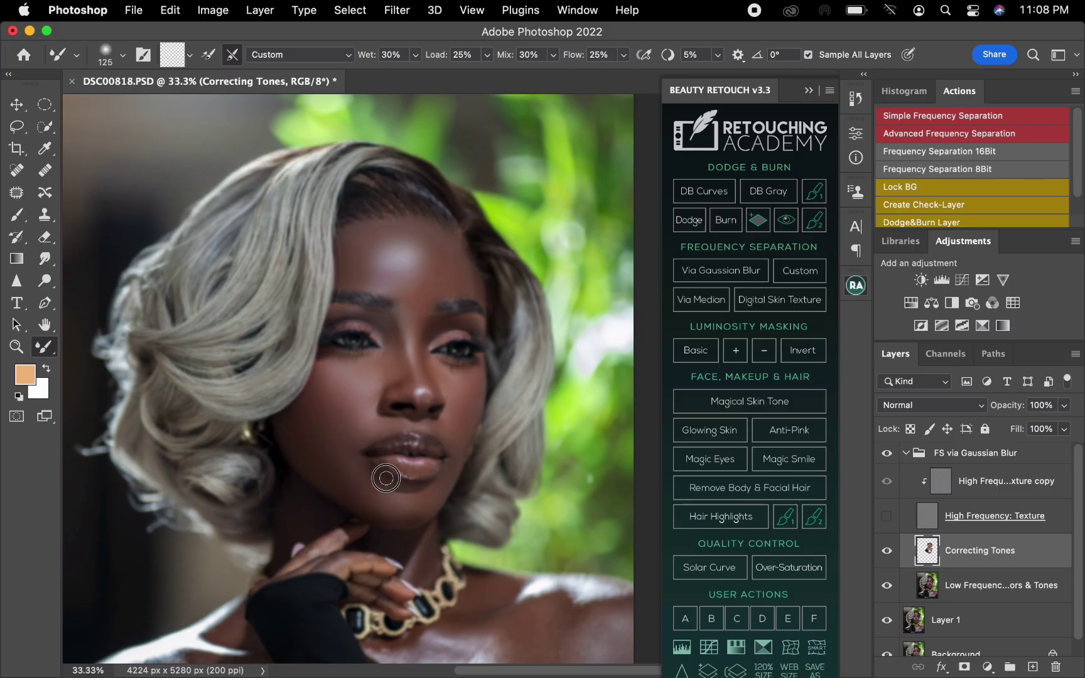
key(bracketright)
key(bracketright)
key(bracketright)
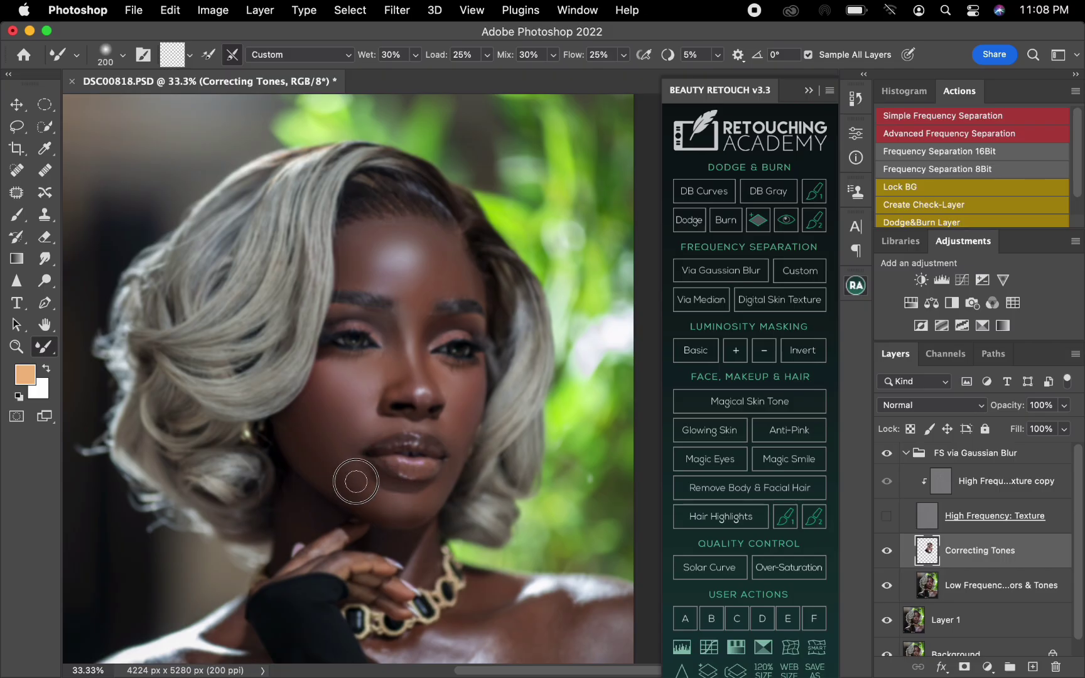
- Soften the tones beside the inner eye corner and across the nose bridge with a 125 to 150 px Mixer Brush
key(bracketleft)
key(bracketleft)
key(bracketleft)
key(bracketright)
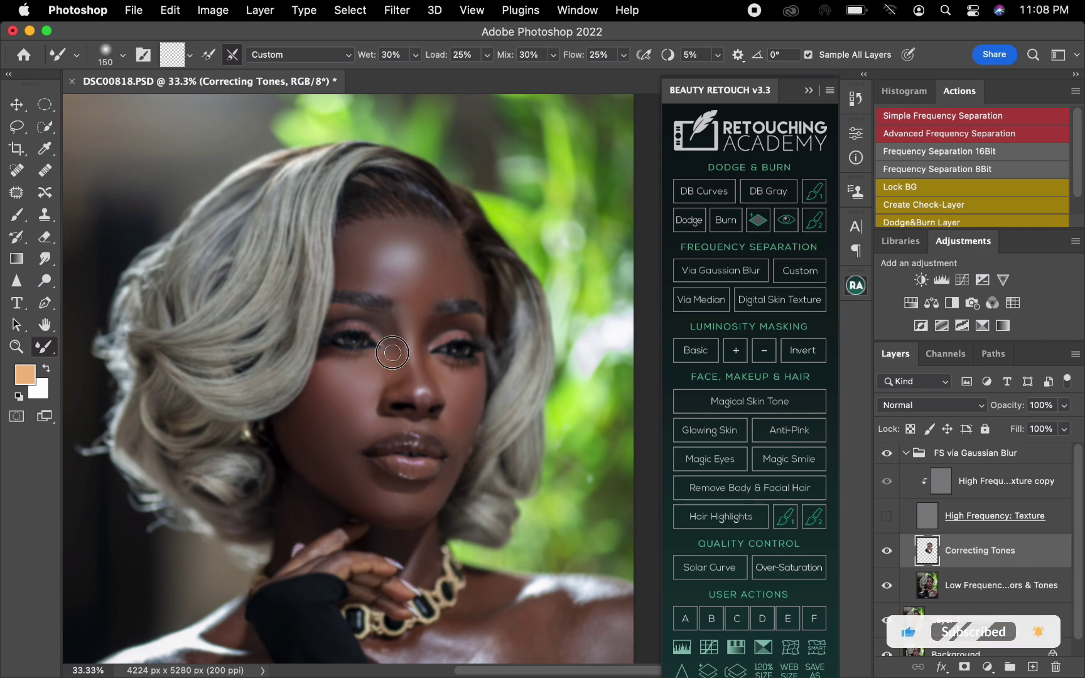
key(bracketleft)
mouse_move(395, 349)
mouse_down()
mouse_move(387, 314)
mouse_move(405, 380)
mouse_move(420, 353)
mouse_up()
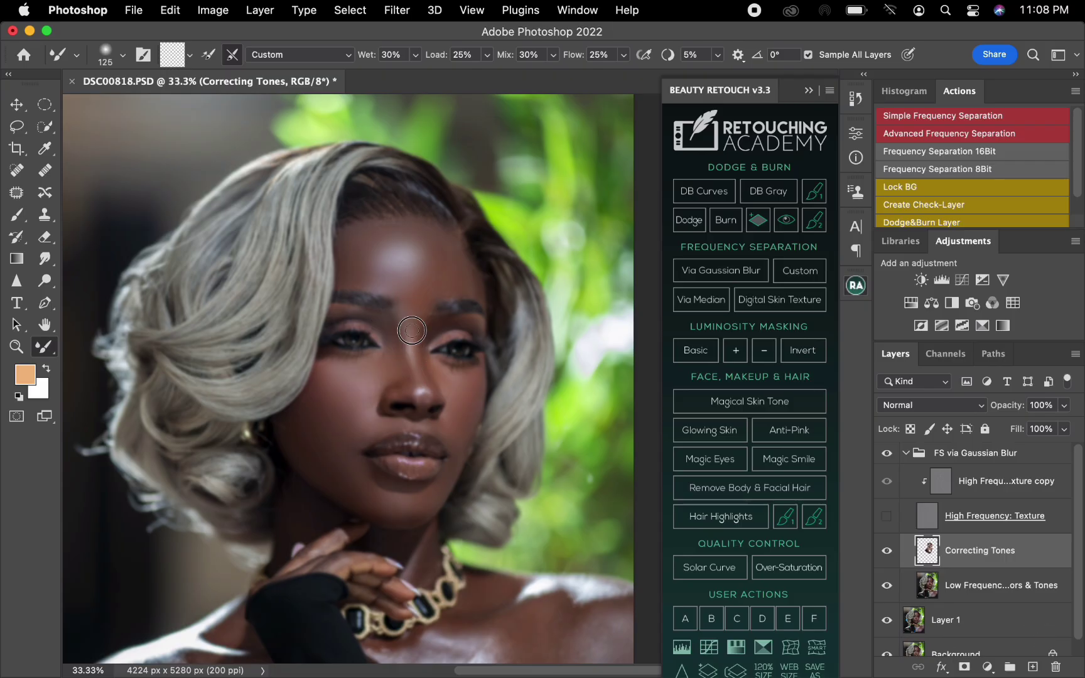
- Blend the forehead highlight into the surrounding skin with a 400 px Mixer Brush
key(bracketright)
key(bracketright)
key(bracketright)
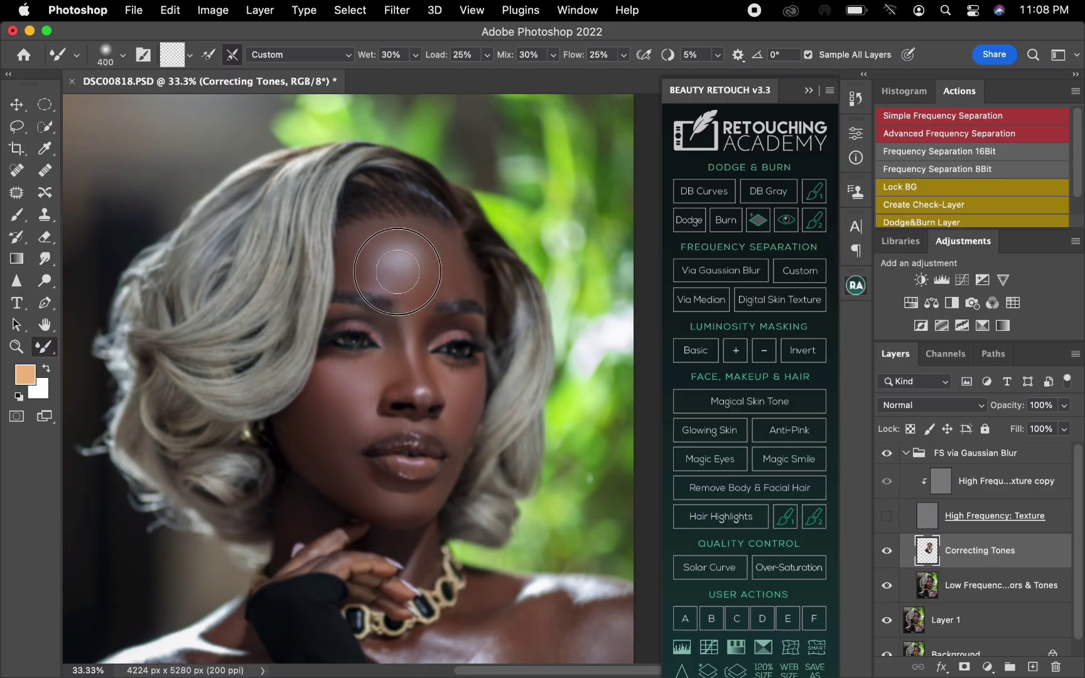
key(bracketright)
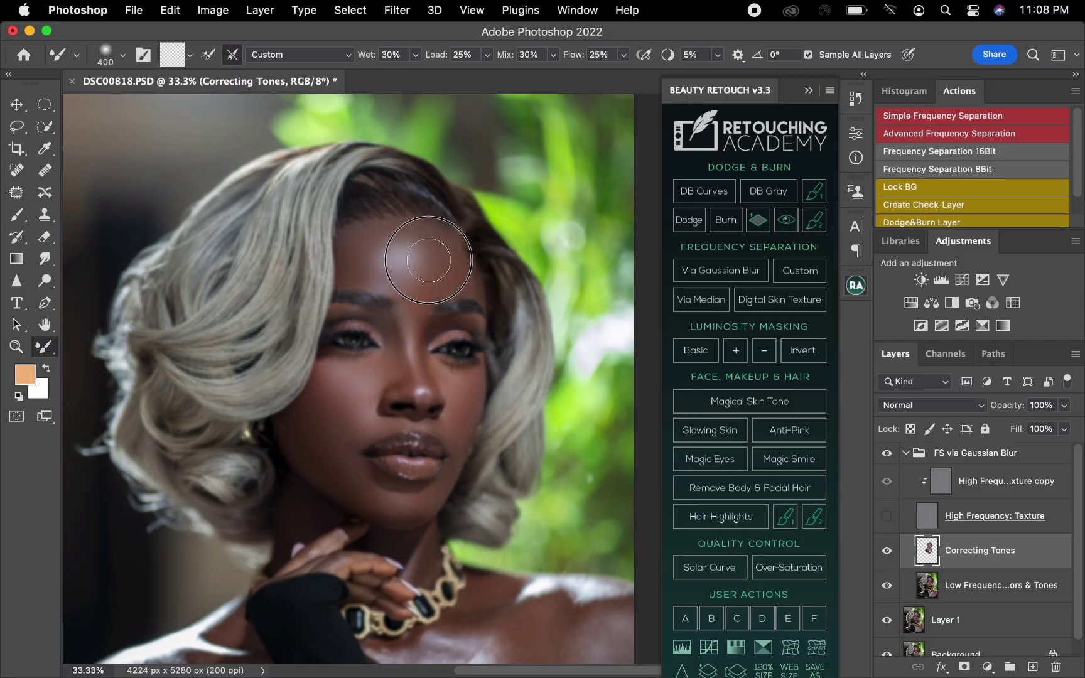
- Show the High Frequency: Texture layer and compare the portrait with the FS via Gaussian Blur group off and on
click(887, 517)
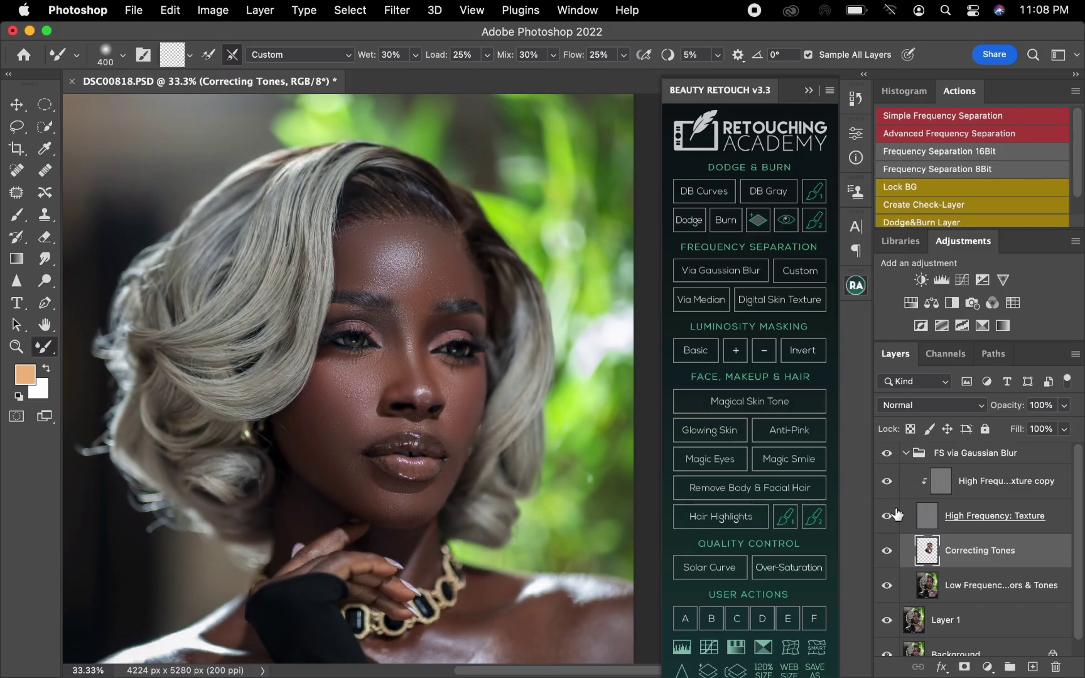
click(887, 453)
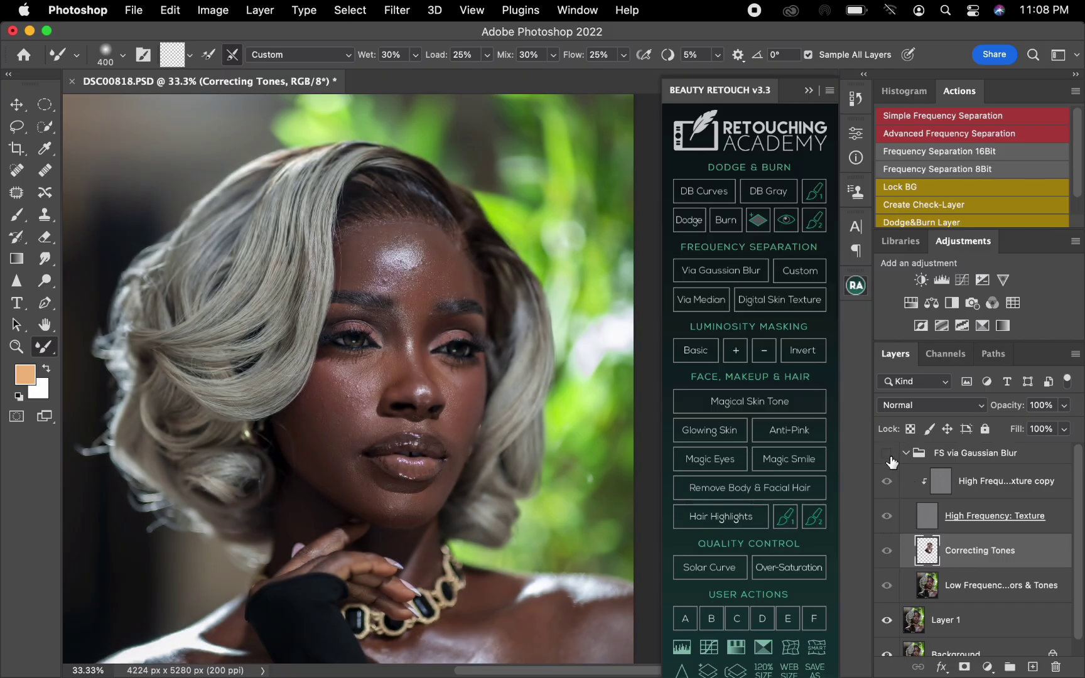
click(888, 456)
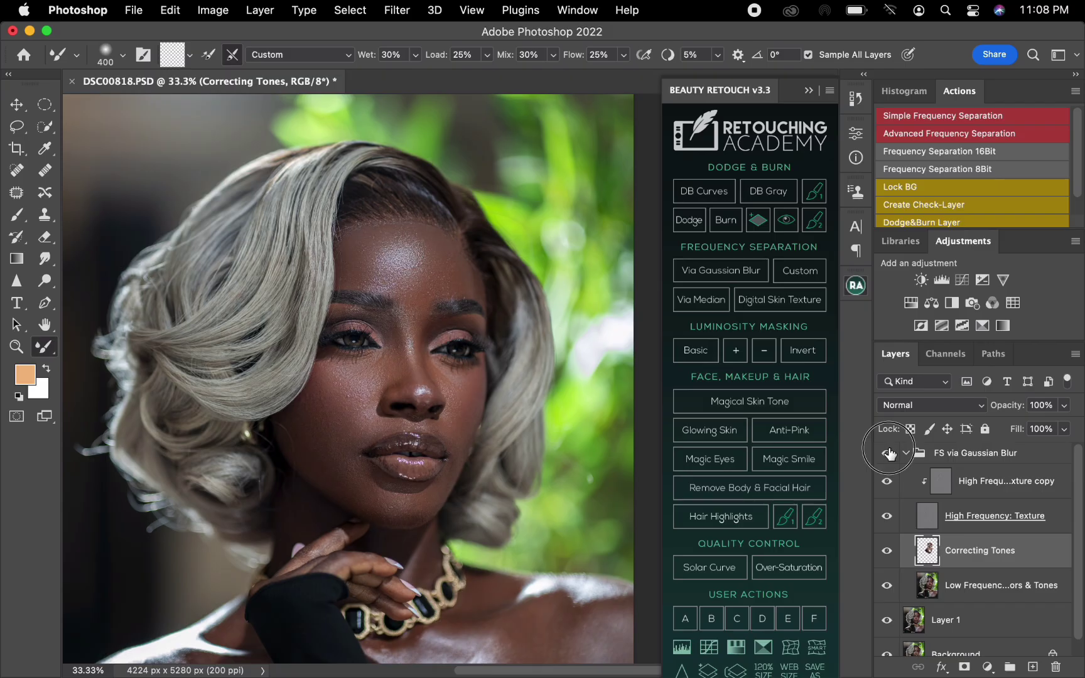
click(887, 456)
click(890, 459)
- Clean the bright texture specks on the face and forehead with a 25 px Clone Stamp on the High Frequency: Texture copy layer
click(968, 499)
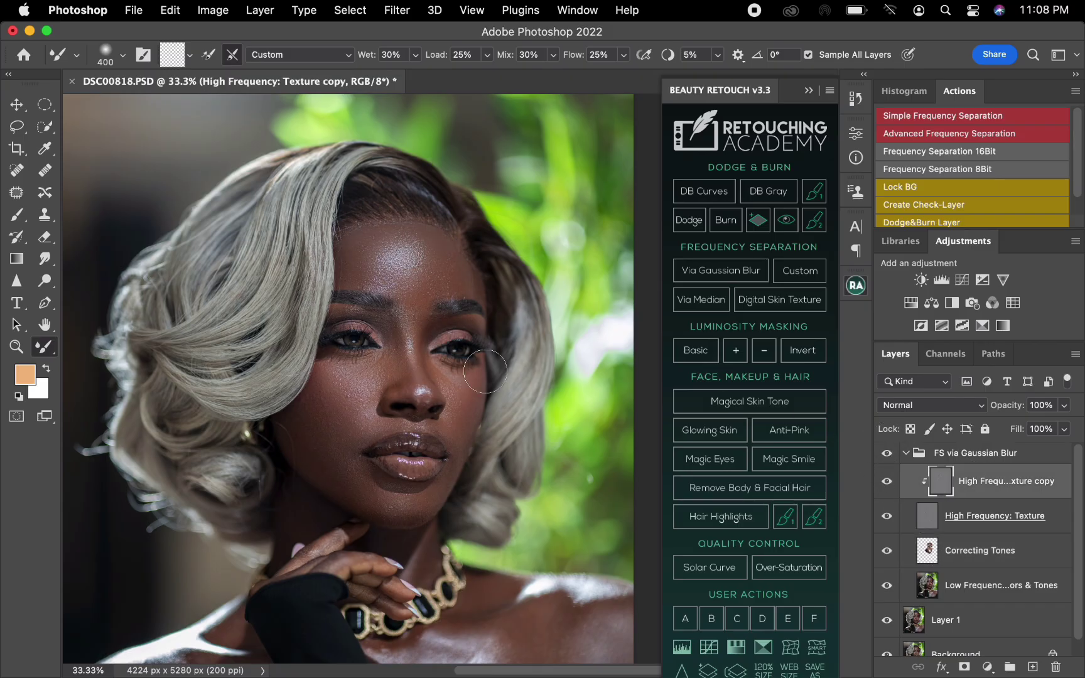
key(z)
drag(376, 412, 405, 438)
key(s)
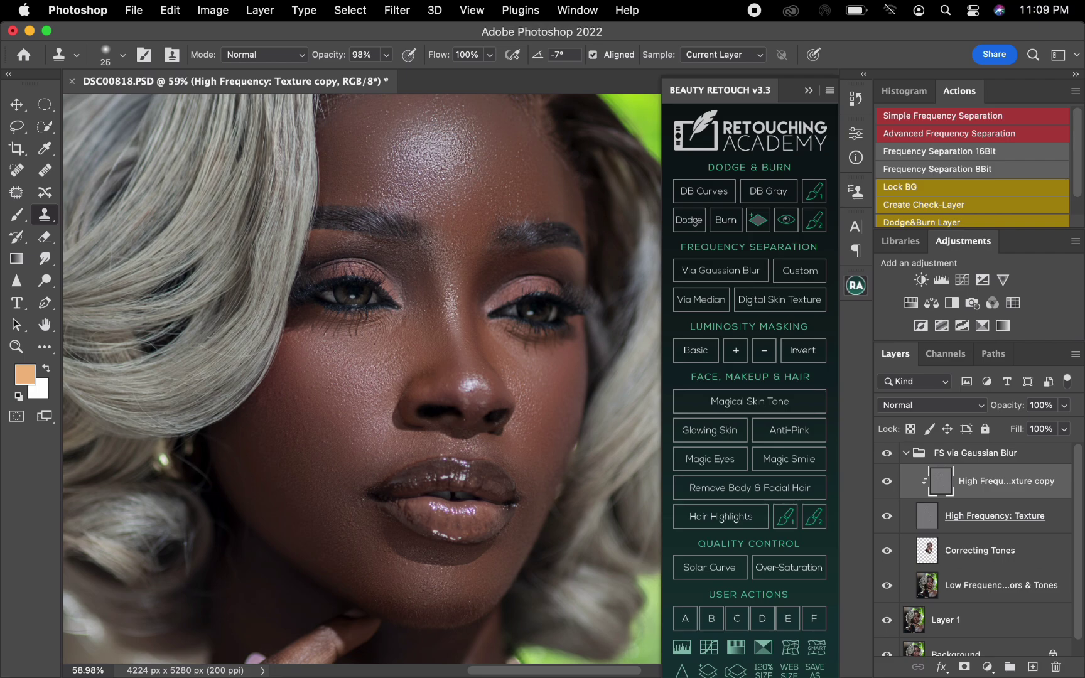
drag(448, 164, 473, 157)
key(super+minus)
key(super+minus)
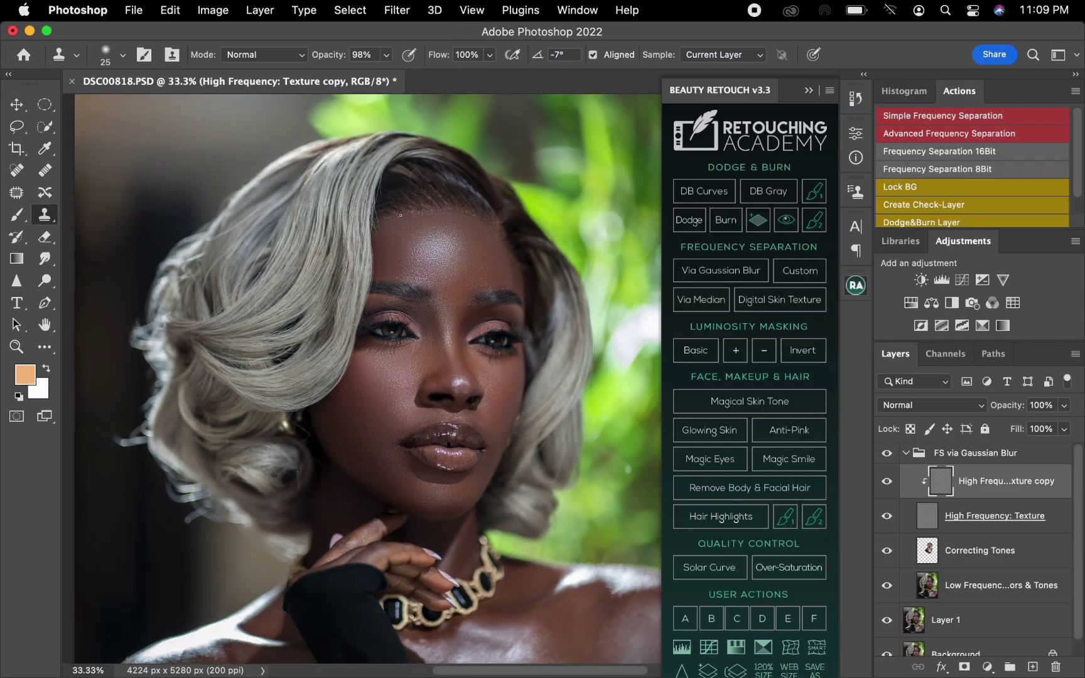
- Clone clean skin texture over the blemishes at the forehead's edge along the image-left hairline with the 25 px Clone Stamp
key(z)
mouse_move(433, 207)
mouse_down()
mouse_move(477, 274)
mouse_move(387, 226)
mouse_up()
key(s)
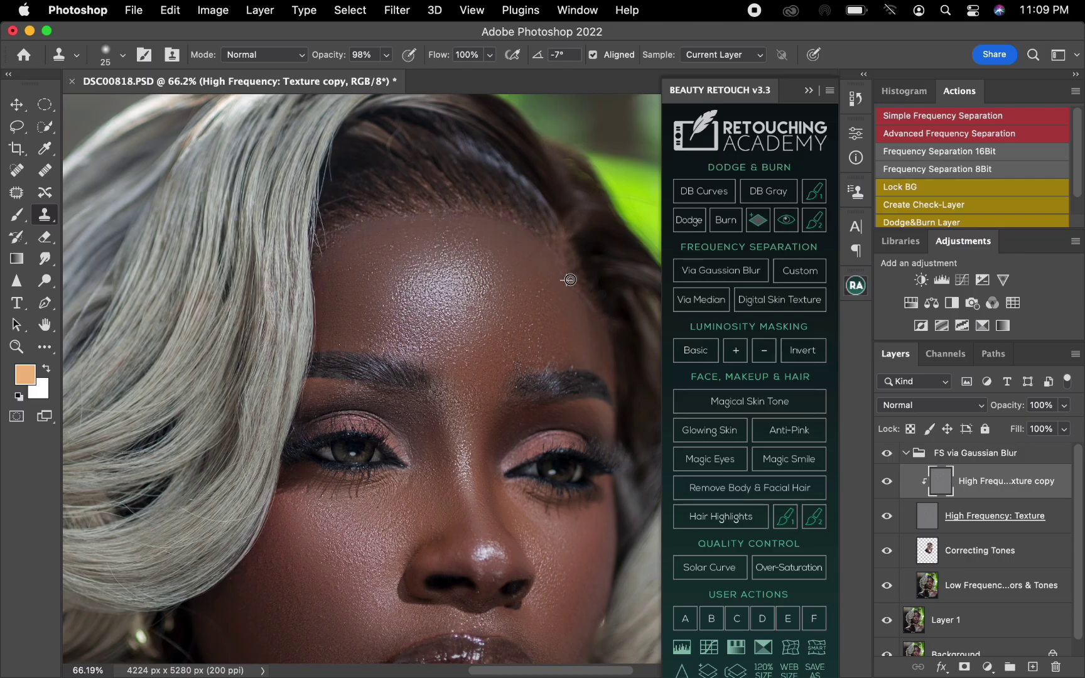
drag(325, 218, 321, 209)
alt+click(323, 233)
drag(329, 246, 334, 241)
key(super+minus)
key(super+minus)
drag(445, 334, 374, 248)
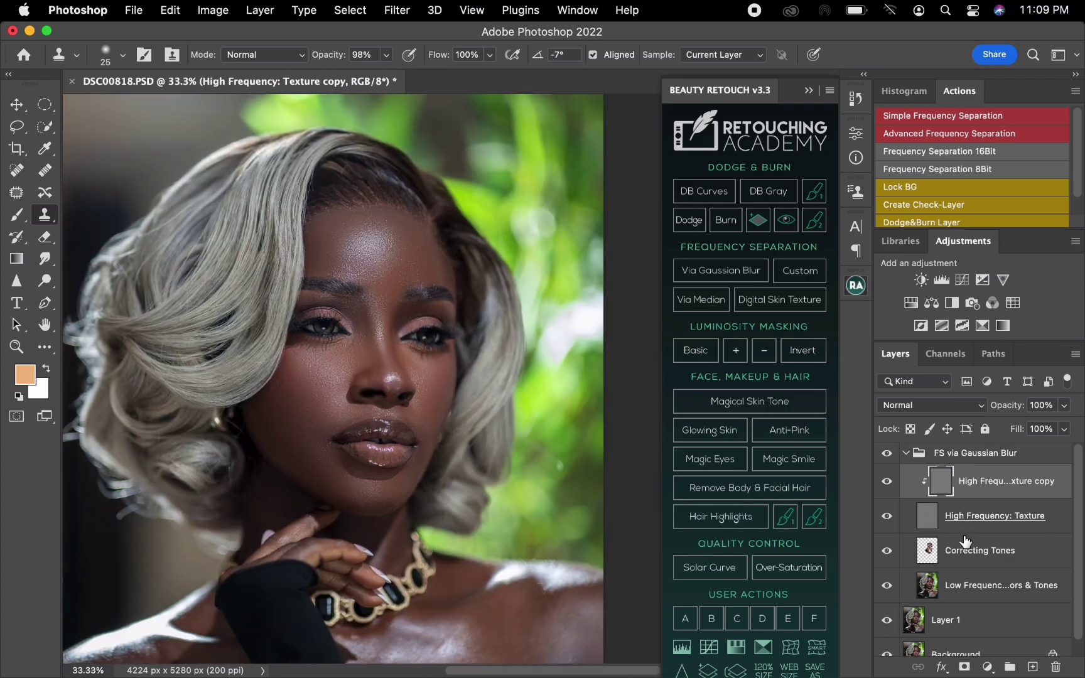
- Hide the High Frequency: Texture layer and blend the image-right forehead on Correcting Tones with a 250 px Mixer Brush
click(959, 553)
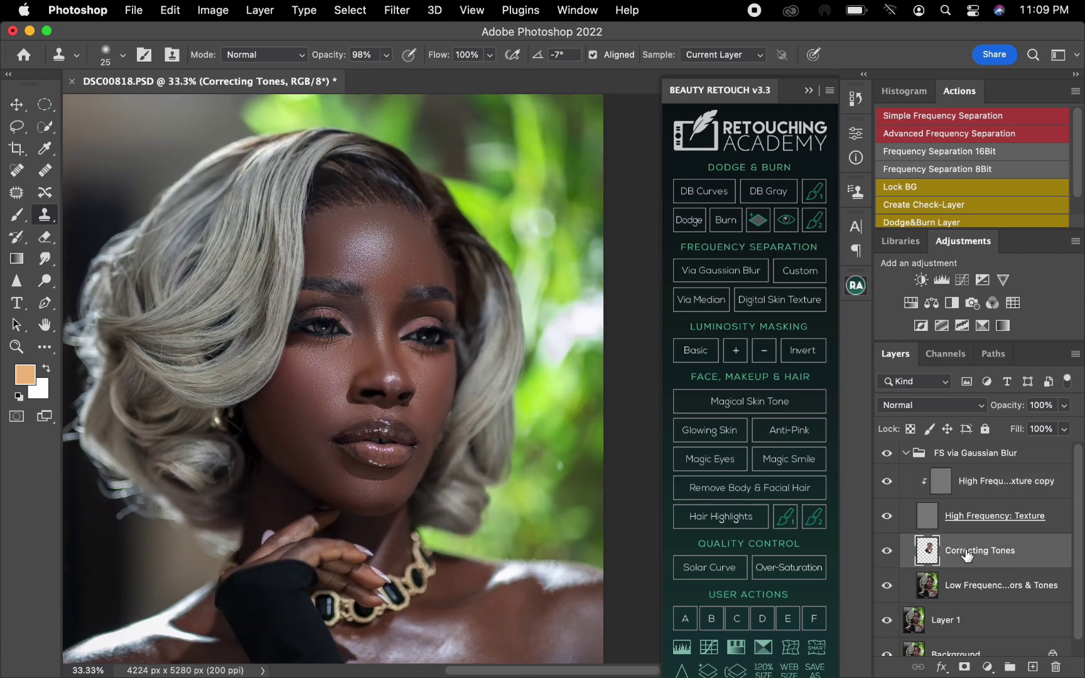
click(887, 517)
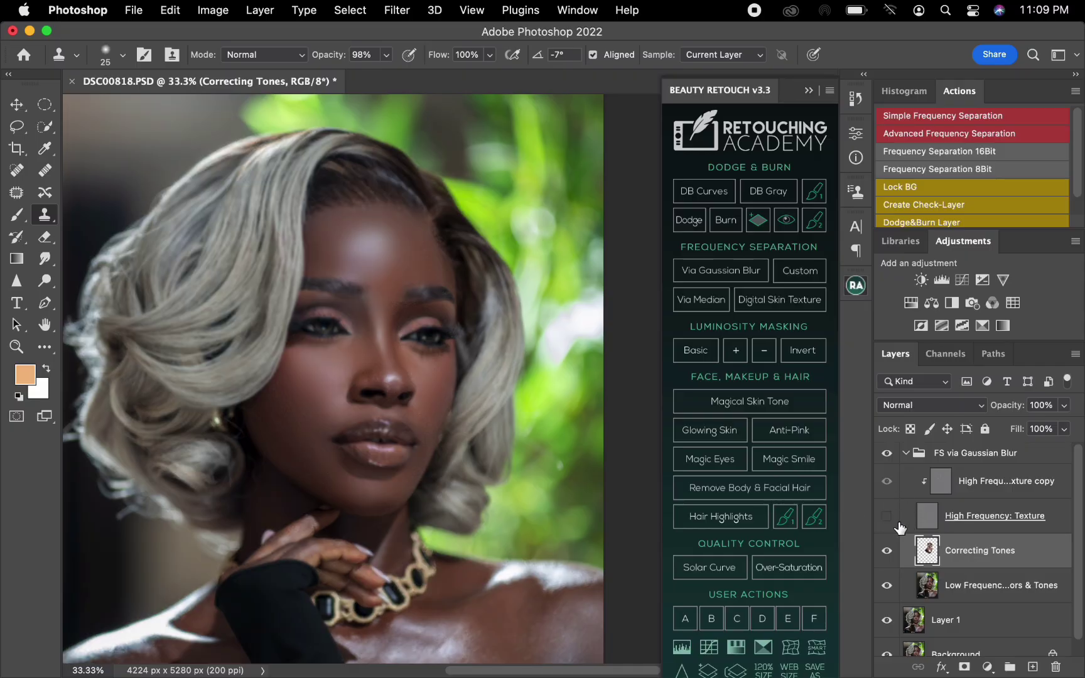
click(44, 346)
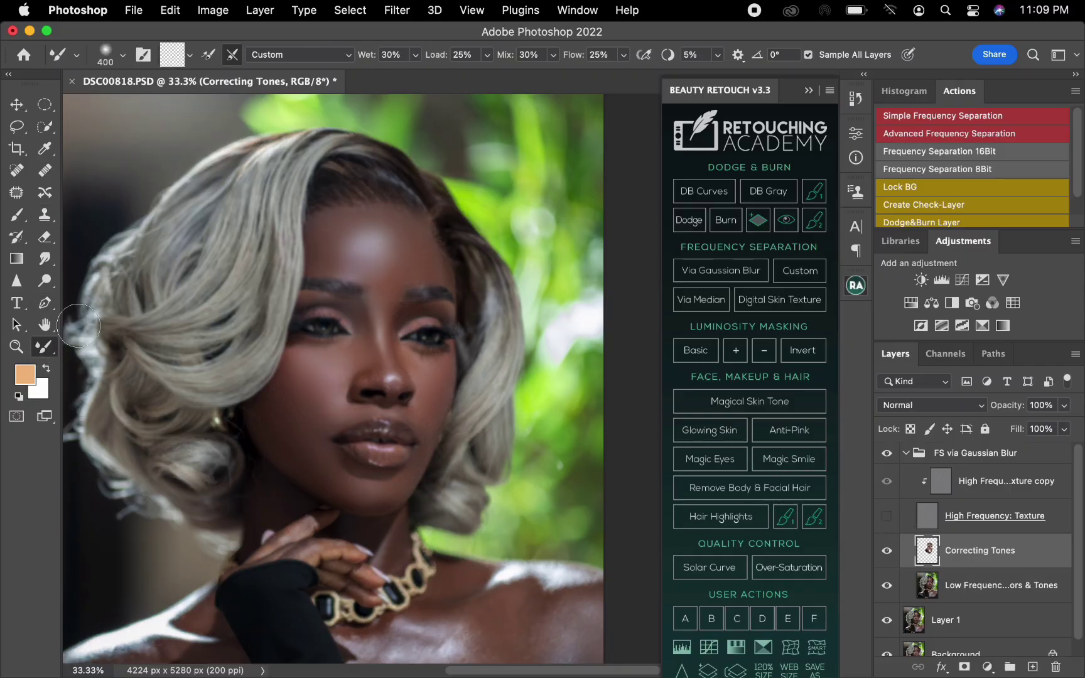
key(bracketleft)
key(bracketleft)
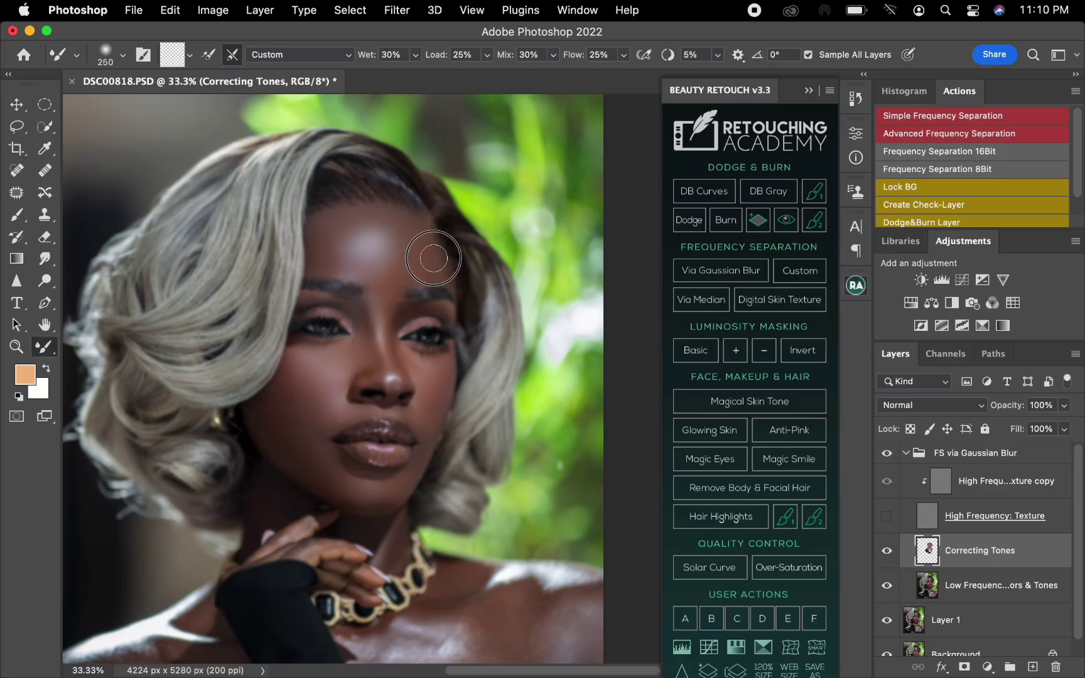
- Blend the outer cheek and jaw tones beside the image-left hair with the Mixer Brush, adjusting its size around 200 to 250 px
key(bracketleft)
key(bracketleft)
key(bracketright)
key(bracketright)
key(bracketright)
key(bracketleft)
key(bracketleft)
key(bracketleft)
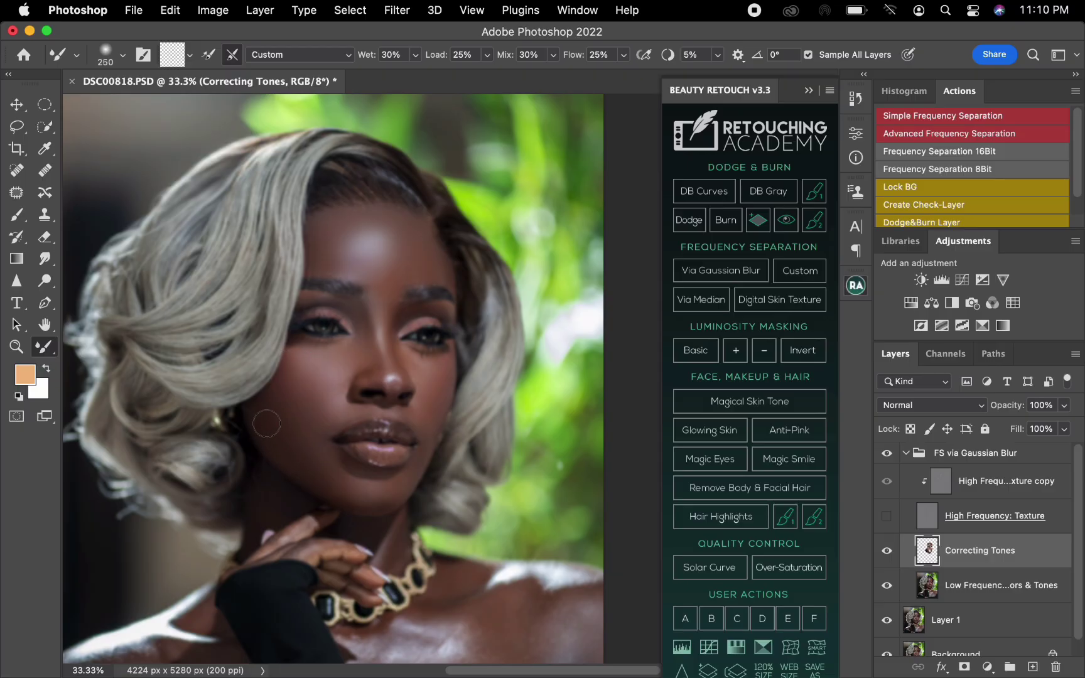
key(bracketright)
key(bracketright)
key(bracketright)
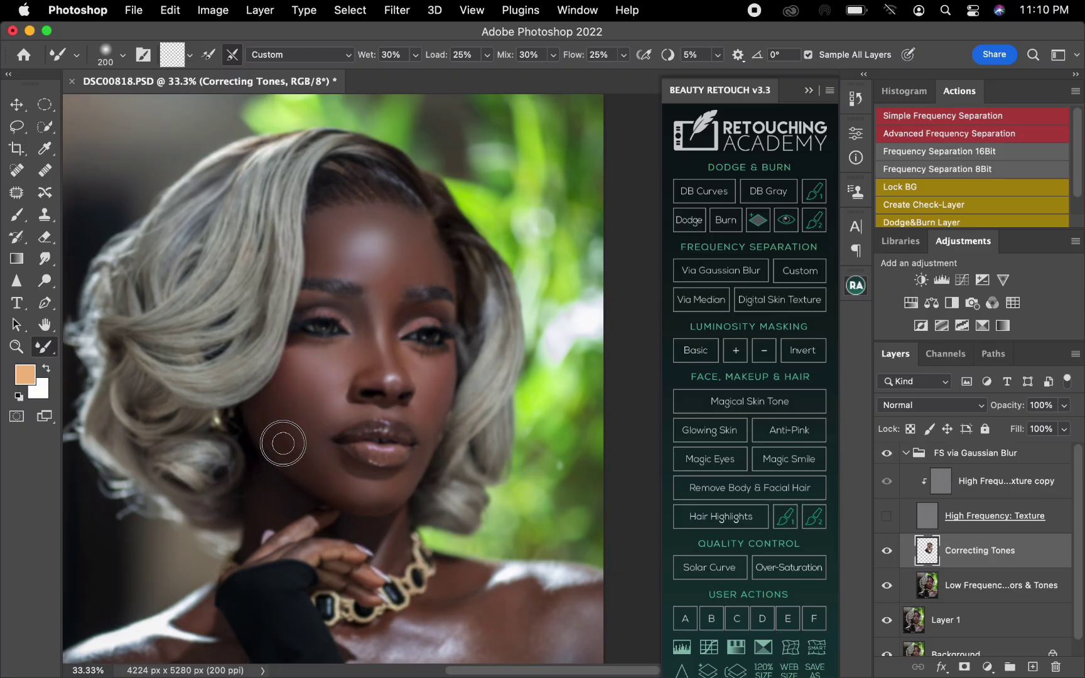
key(bracketleft)
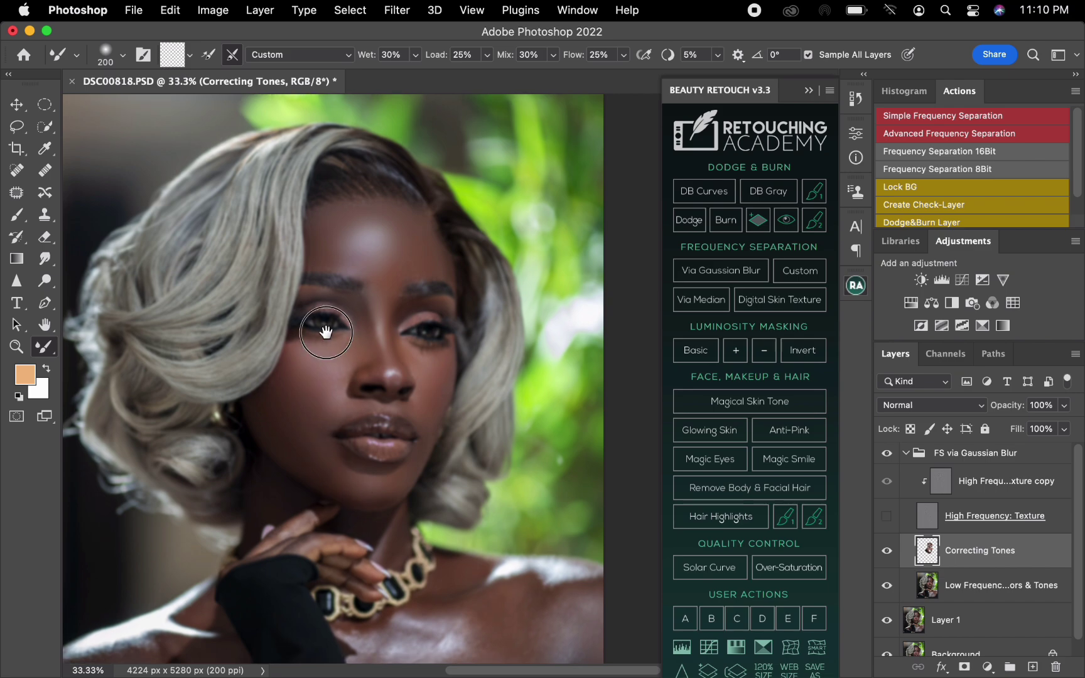
- Smooth the tones on the fingers and back of the hand with a 100 to 125 px Mixer Brush
scroll(323, 413, down, 5)
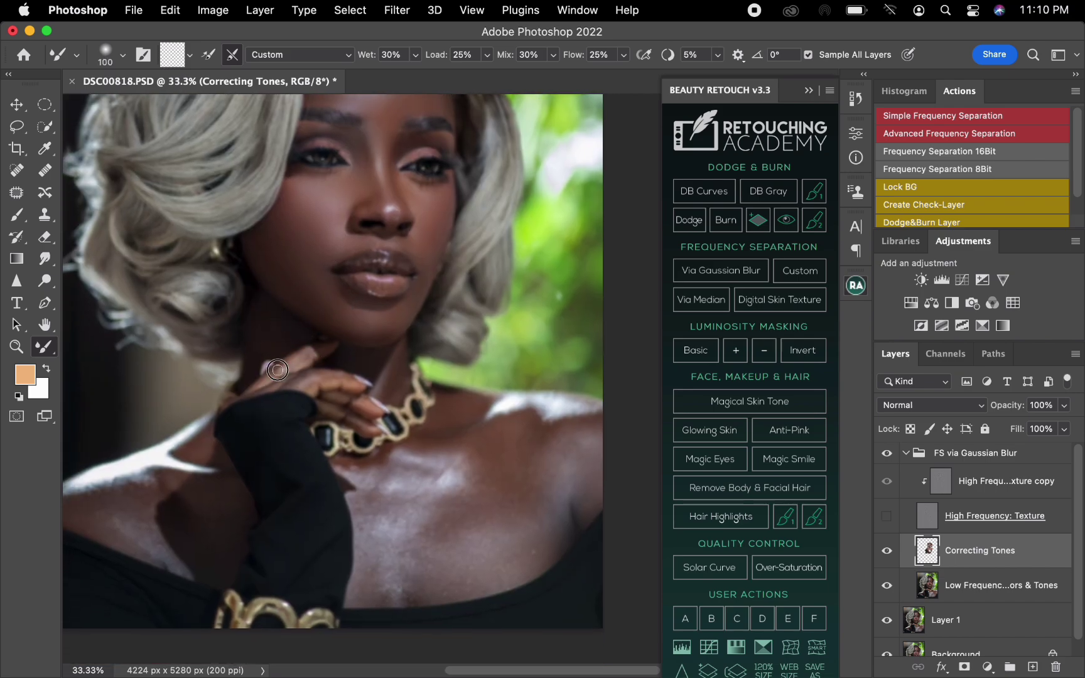
key(bracketright)
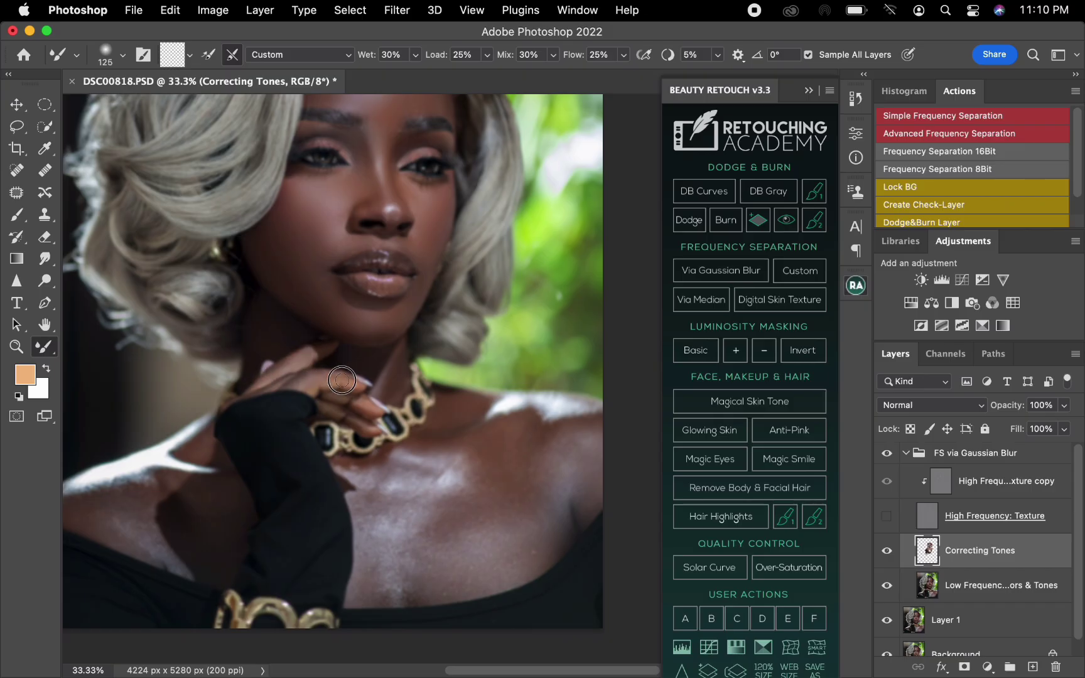
key(bracketleft)
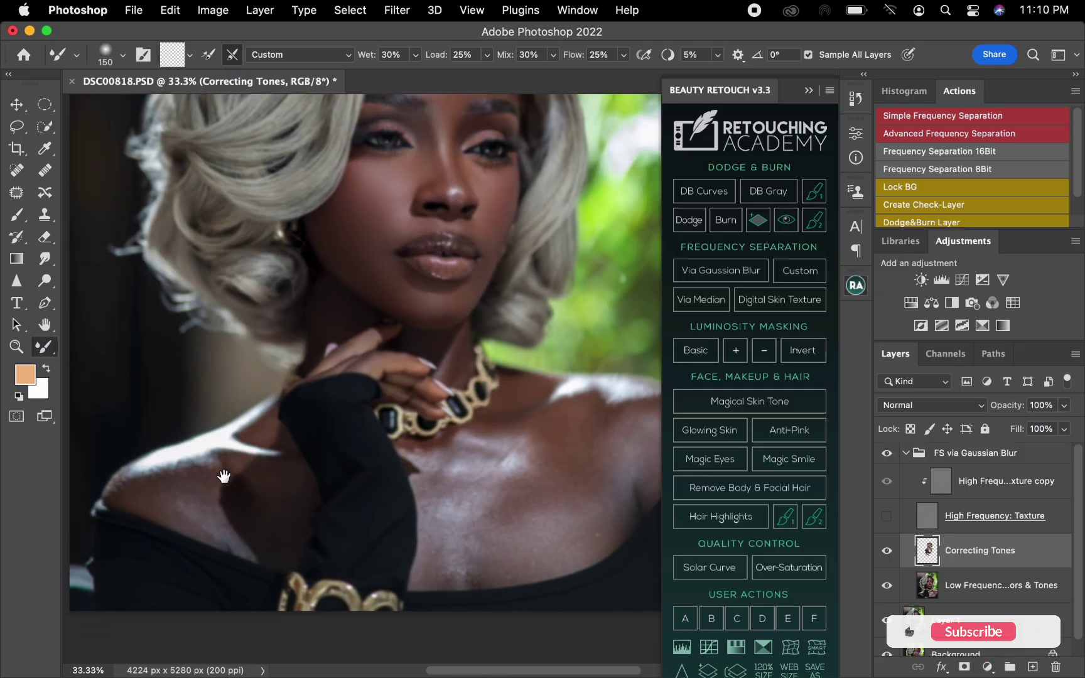
- Blend the skin tones across the image-left shoulder on Correcting Tones with the Mixer Brush, enlarging it from 150 to 300 px
key(bracketright)
key(bracketright)
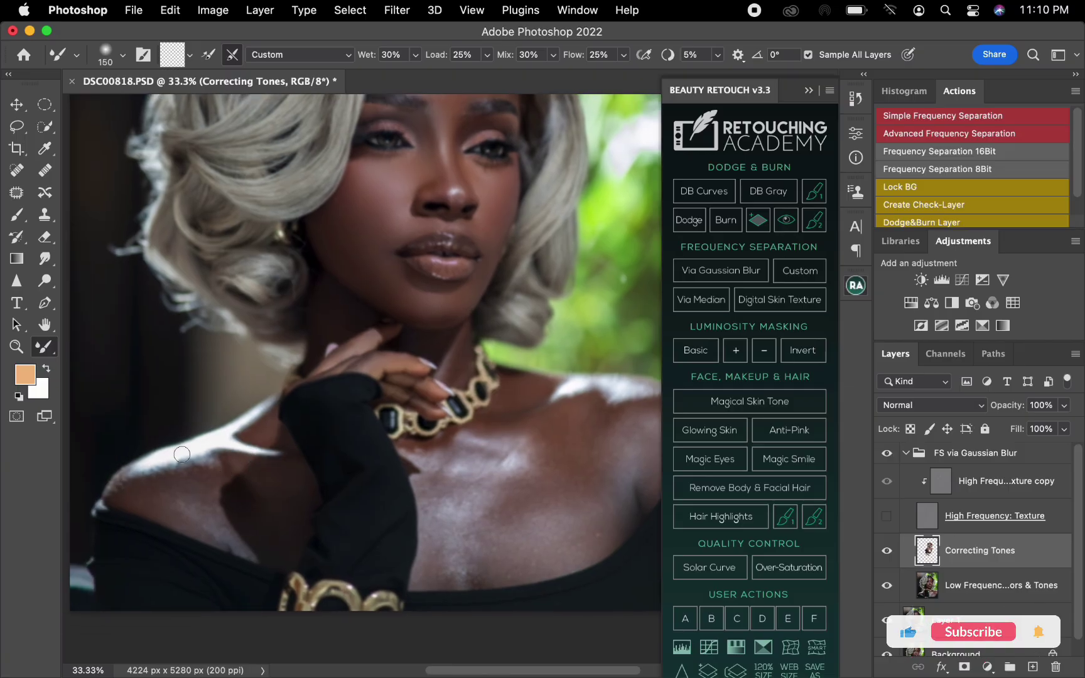
key(bracketright)
key(bracketright)
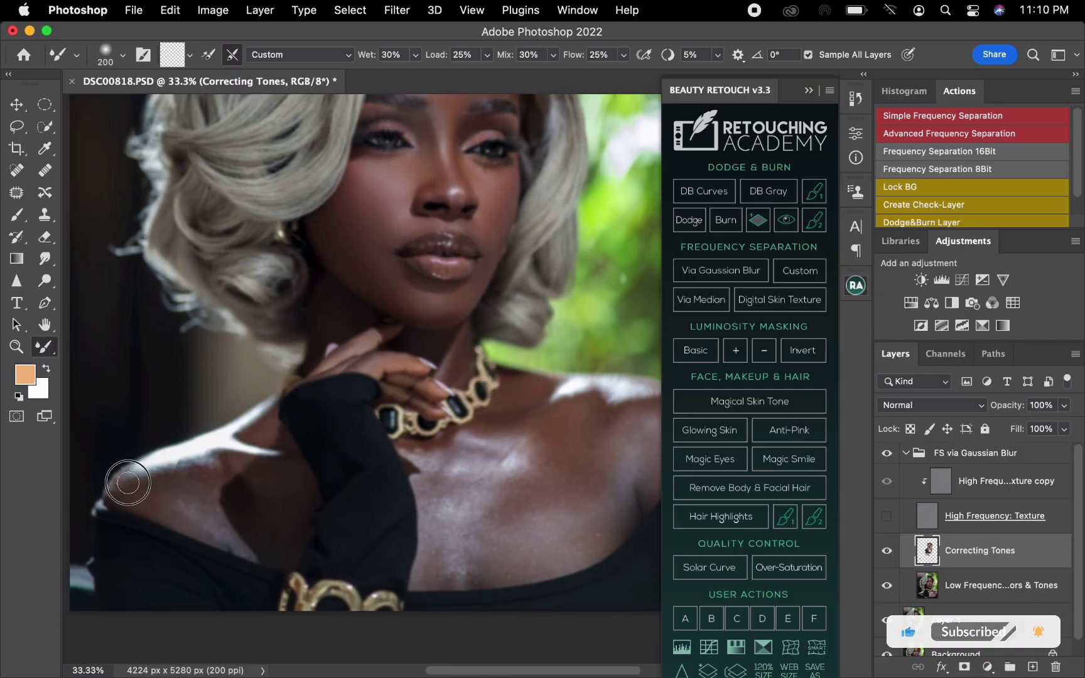
key(bracketright)
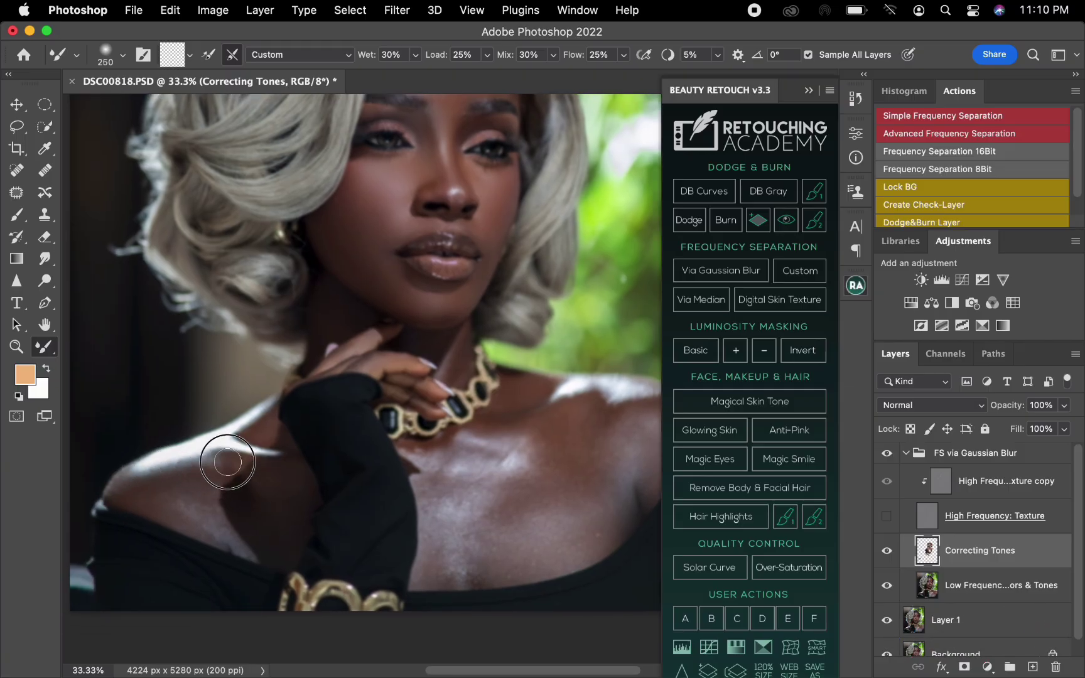
key(bracketright)
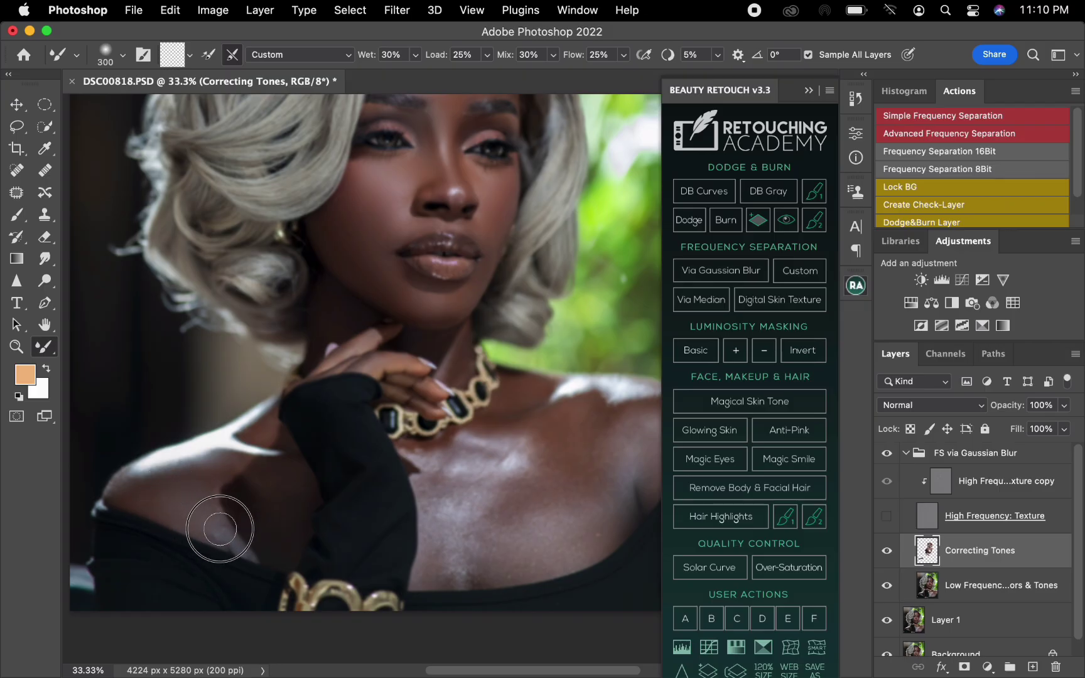
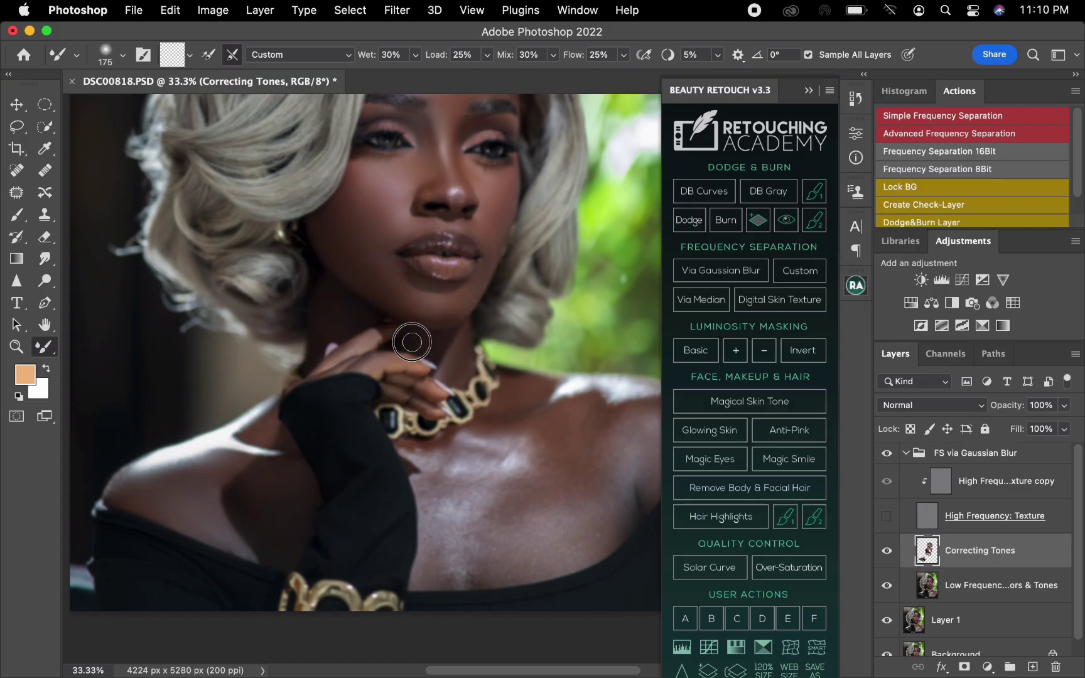
- Blend the skin tones around the necklace and just beneath it with the Mixer Brush, enlarging it from 175 to 300 px
drag(475, 402, 387, 361)
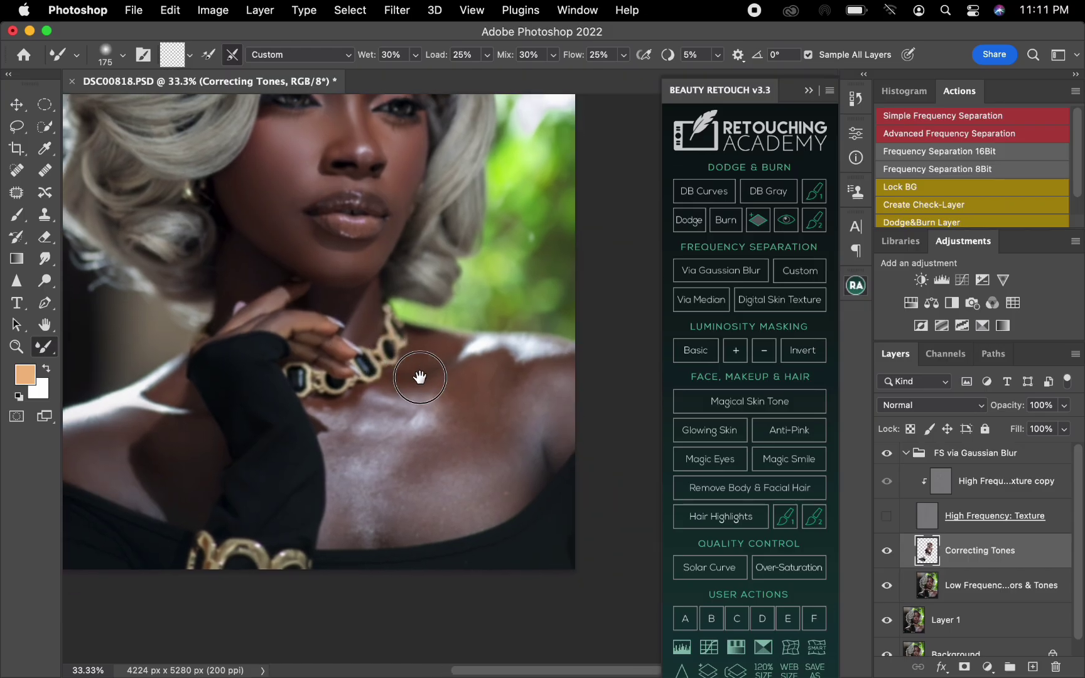
key(bracketright)
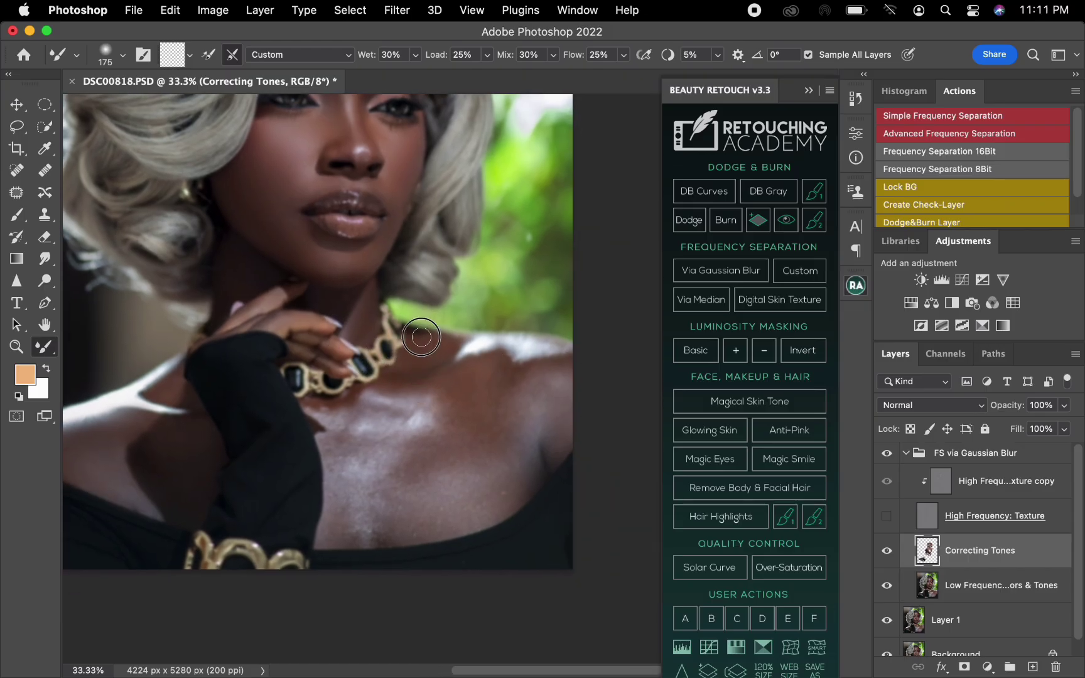
key(bracketright)
key(bracketright)
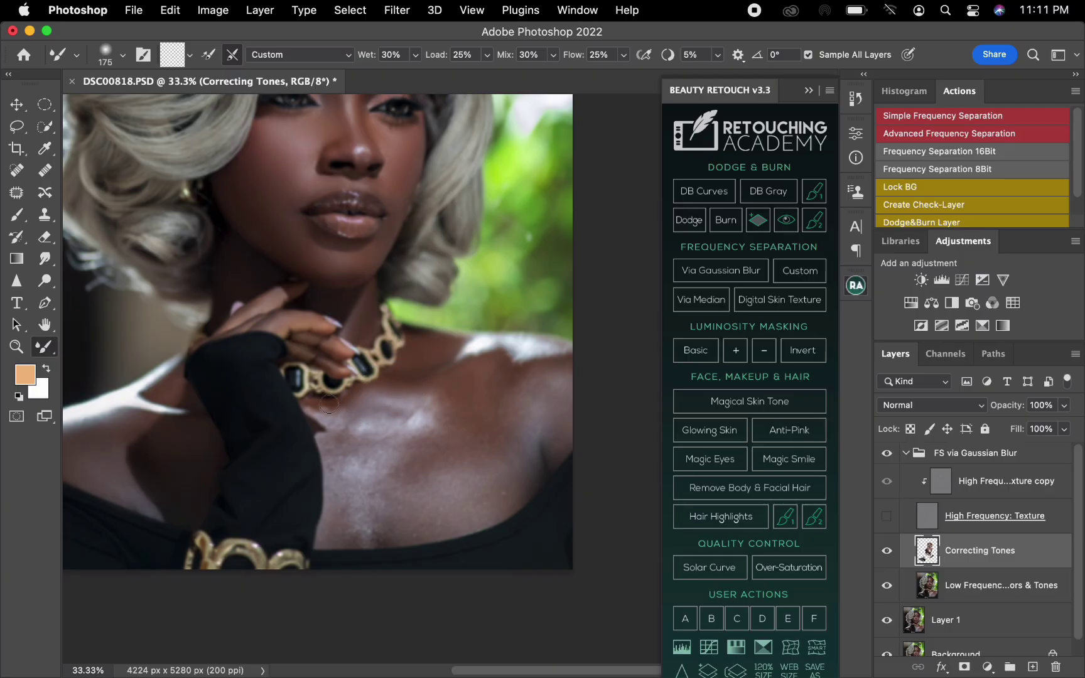
key(bracketright)
key(bracketright)
key(bracketright)
key(bracketright)
key(bracketright)
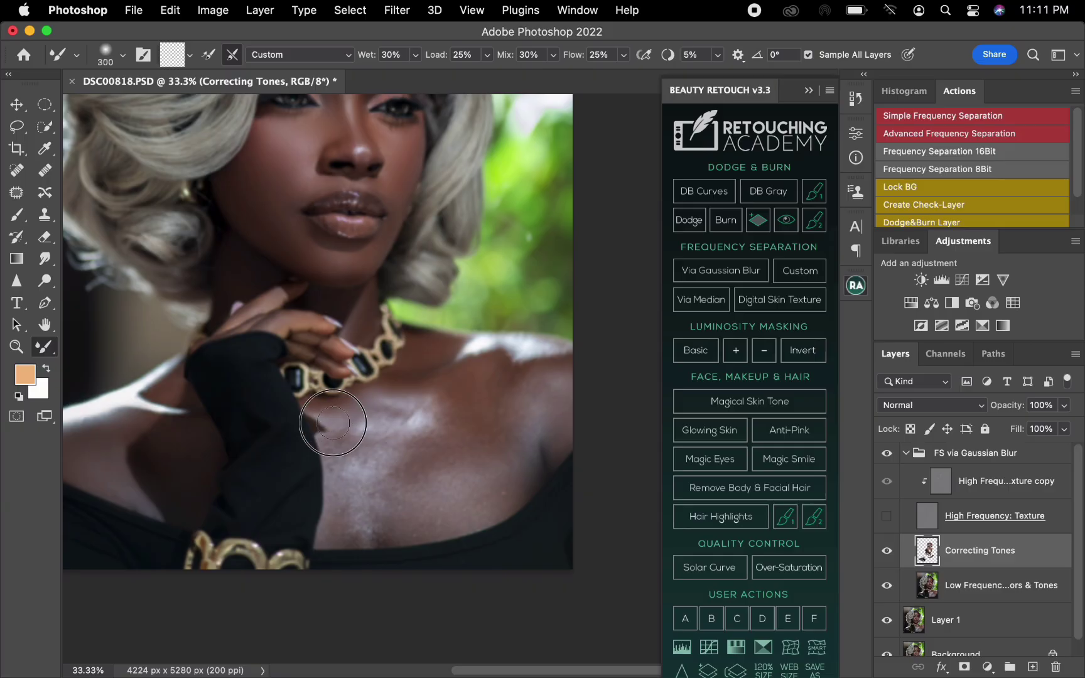
- Smooth the uneven highlights along the collarbone toward the image-right shoulder with a 175 to 400 px Mixer Brush
key(bracketleft)
key(bracketleft)
key(bracketleft)
key(bracketleft)
key(bracketleft)
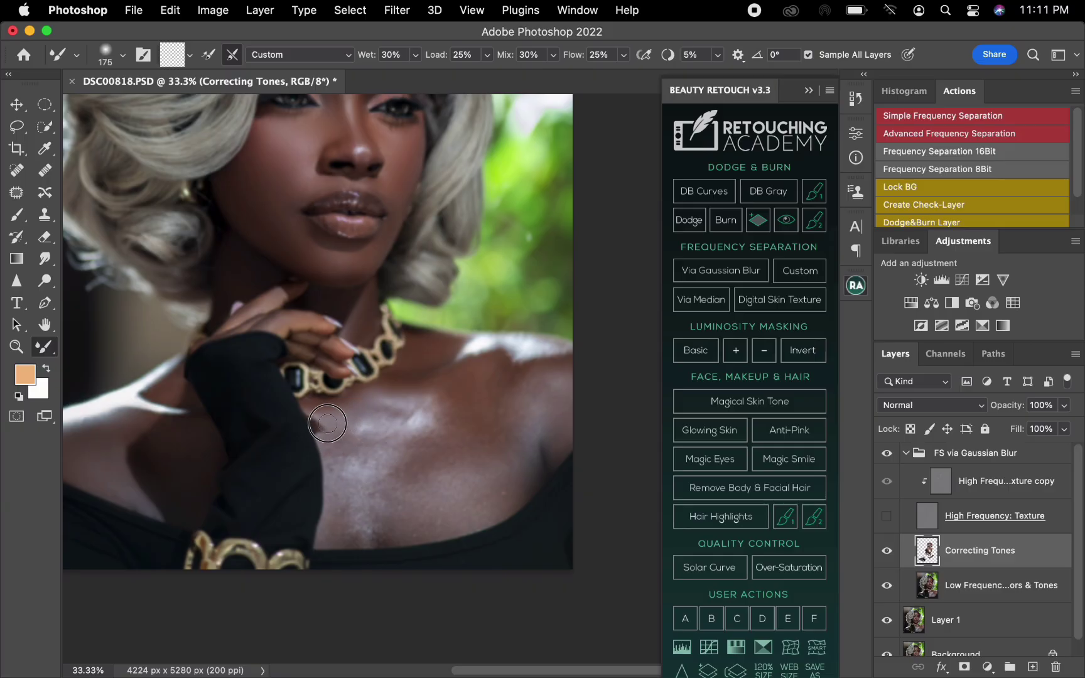
key(bracketright)
key(bracketright)
key(bracketright)
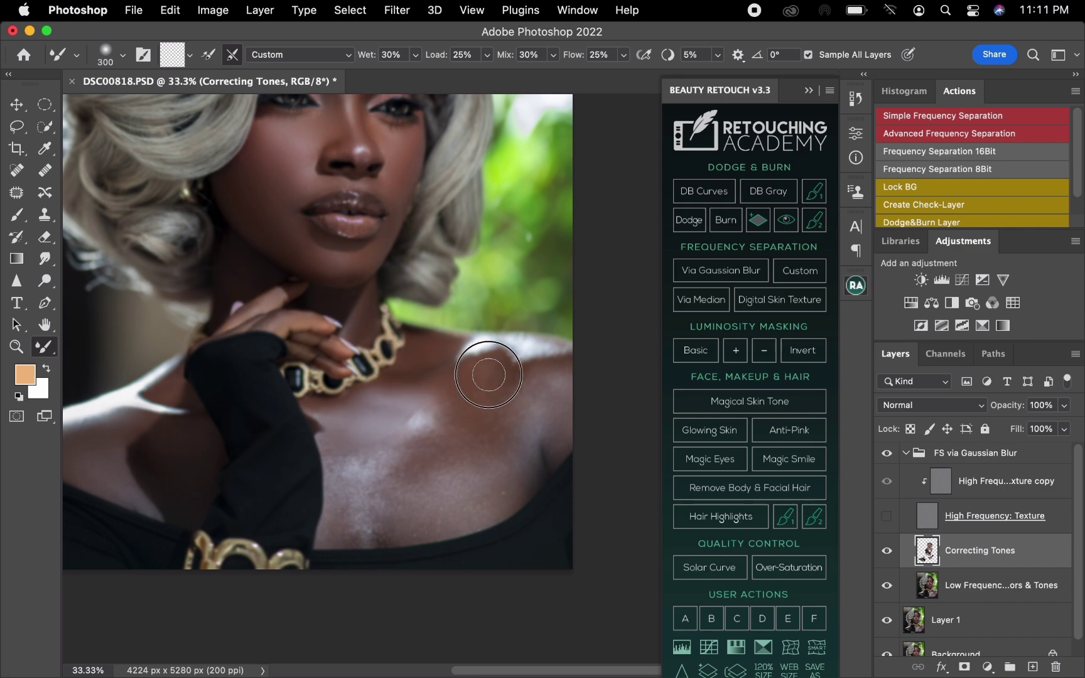
key(bracketright)
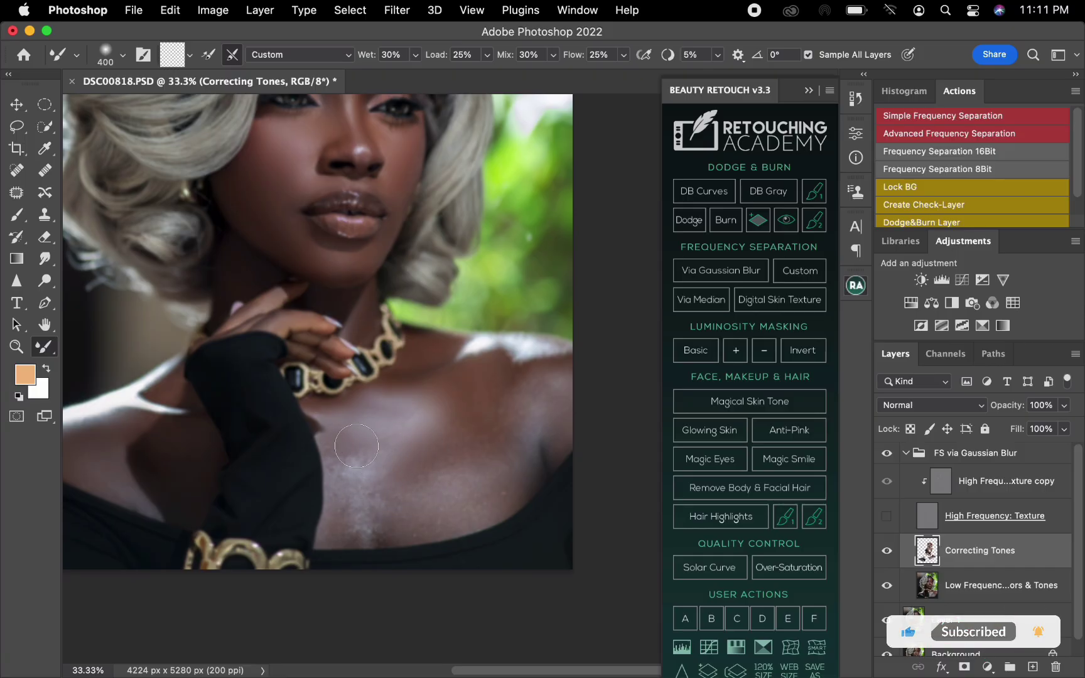
- Even out the speckled highlight in the middle of the chest with the Mixer Brush, starting at 200 px and enlarging it
key(bracketleft)
key(bracketleft)
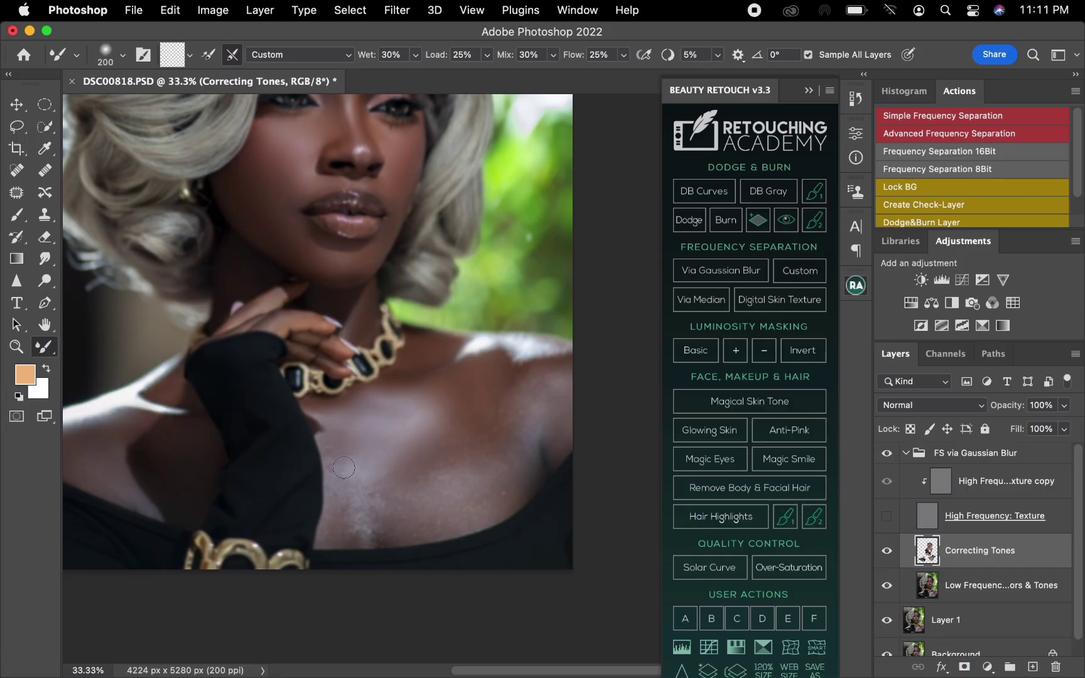
key(bracketright)
key(bracketright)
mouse_move(339, 490)
mouse_down()
mouse_move(363, 485)
mouse_move(352, 508)
mouse_move(383, 528)
mouse_move(376, 504)
mouse_move(393, 480)
mouse_move(372, 515)
mouse_move(458, 465)
mouse_up()
key(bracketright)
key(bracketright)
- Blend the tones between the image-right shoulder and the upper chest with a 300 to 400 px Mixer Brush
mouse_move(529, 349)
mouse_down()
mouse_move(513, 343)
mouse_move(537, 369)
mouse_up()
key(bracketright)
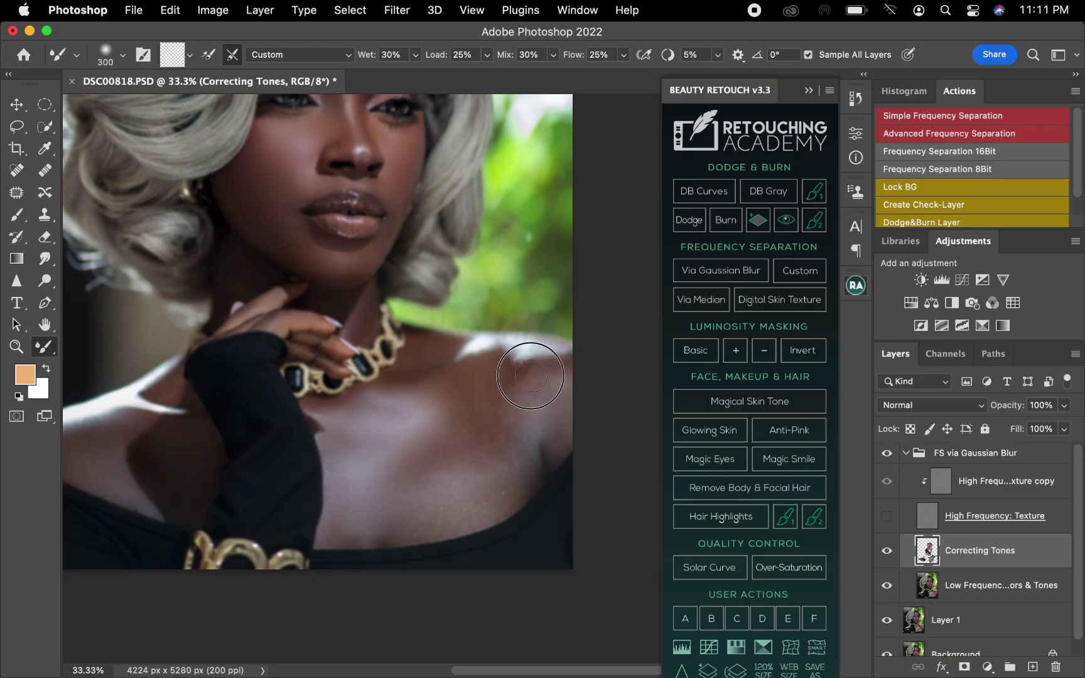
key(bracketright)
key(bracketright)
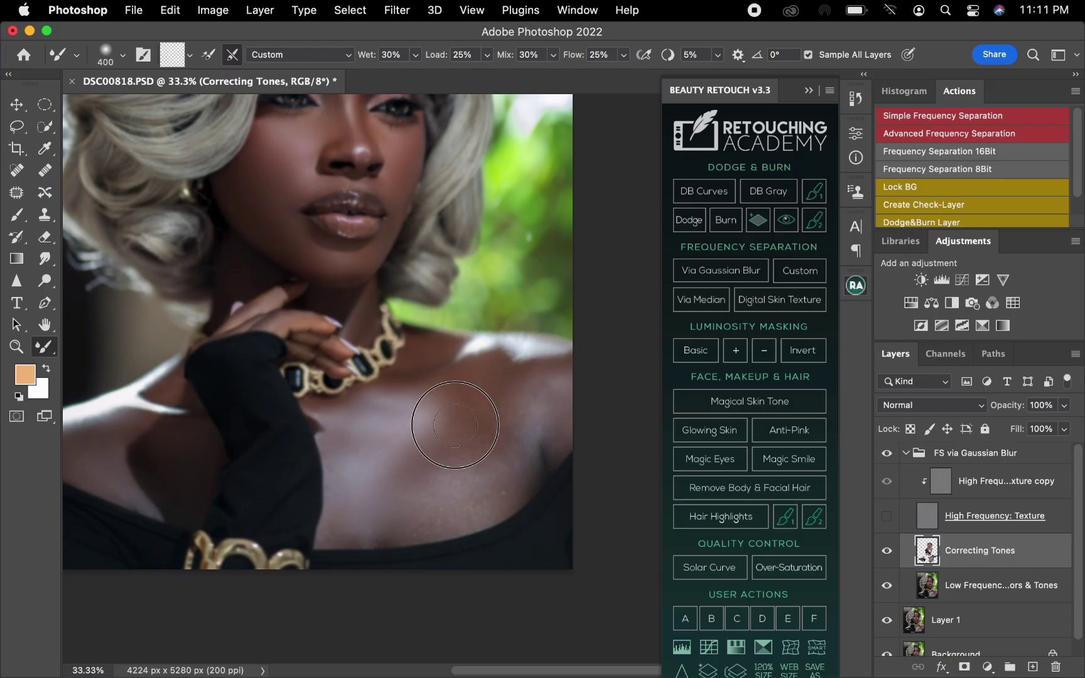
mouse_move(486, 424)
mouse_down()
mouse_move(509, 388)
mouse_move(552, 392)
mouse_move(473, 418)
mouse_move(484, 476)
mouse_move(515, 465)
mouse_move(480, 480)
mouse_move(449, 451)
mouse_move(435, 470)
mouse_move(402, 463)
mouse_move(485, 422)
mouse_move(479, 384)
mouse_up()
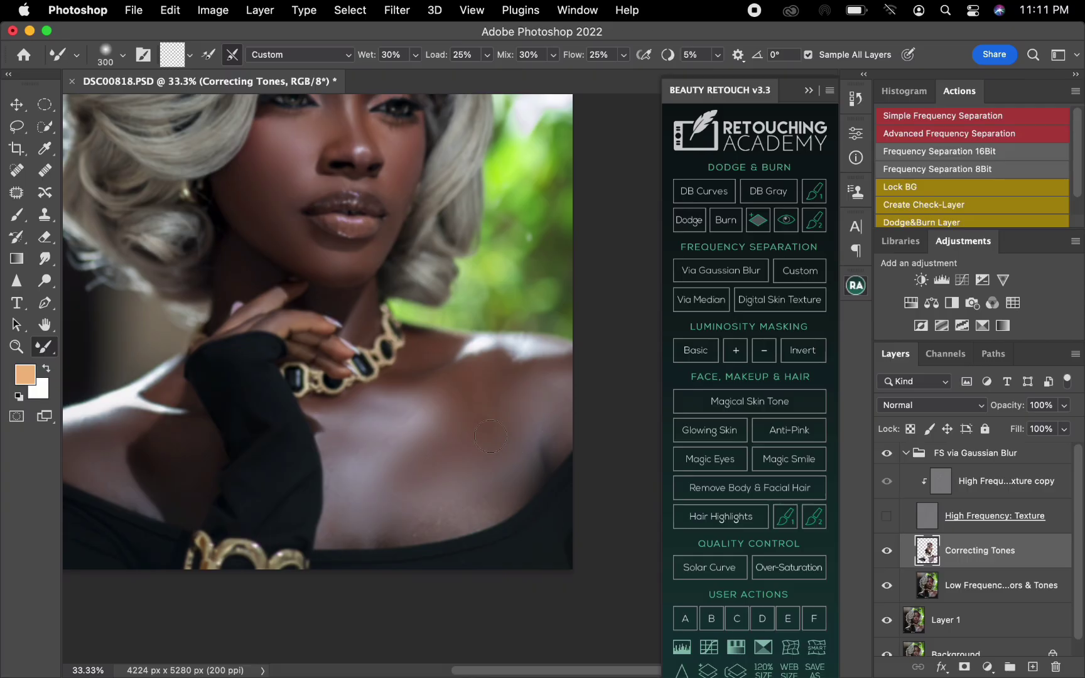
key(bracketright)
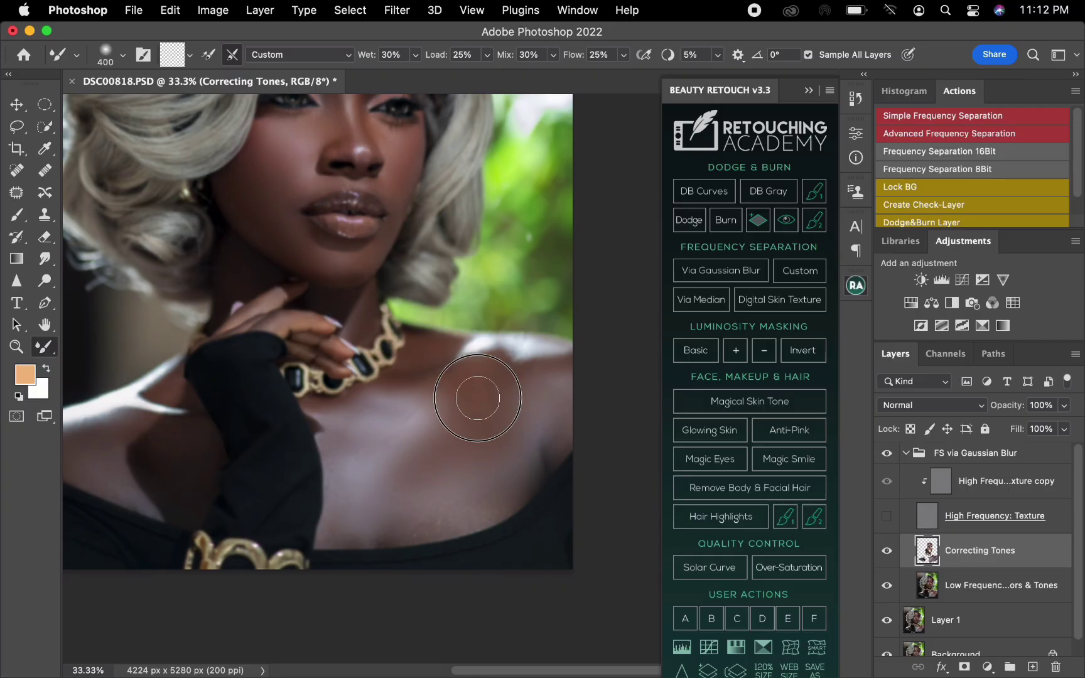
- Smooth the image-right side of the chest down to the neckline with the Mixer Brush, varying it between 250 and 400 px
key(bracketleft)
key(bracketleft)
key(bracketleft)
key(bracketleft)
key(bracketleft)
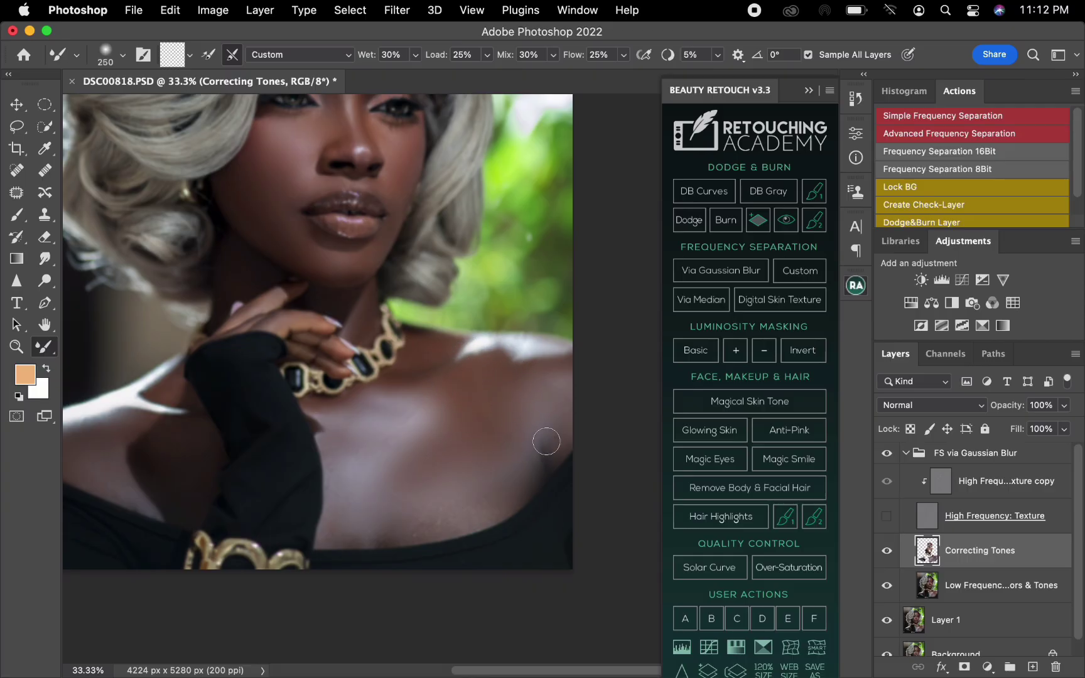
key(bracketright)
key(bracketright)
key(bracketright)
key(bracketright)
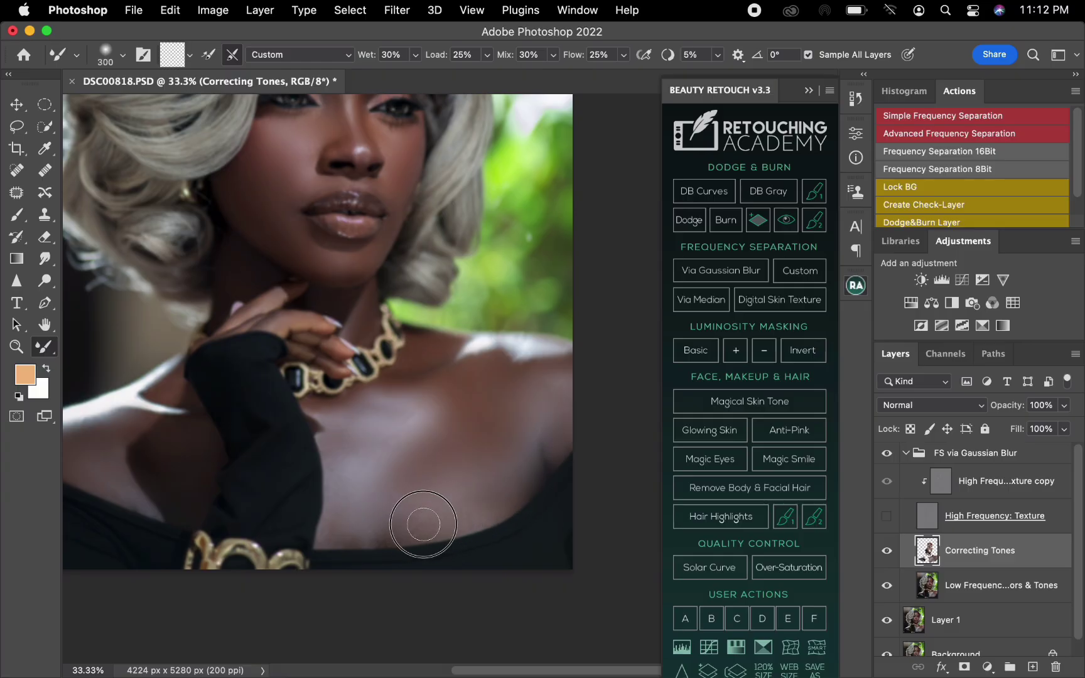
key(bracketright)
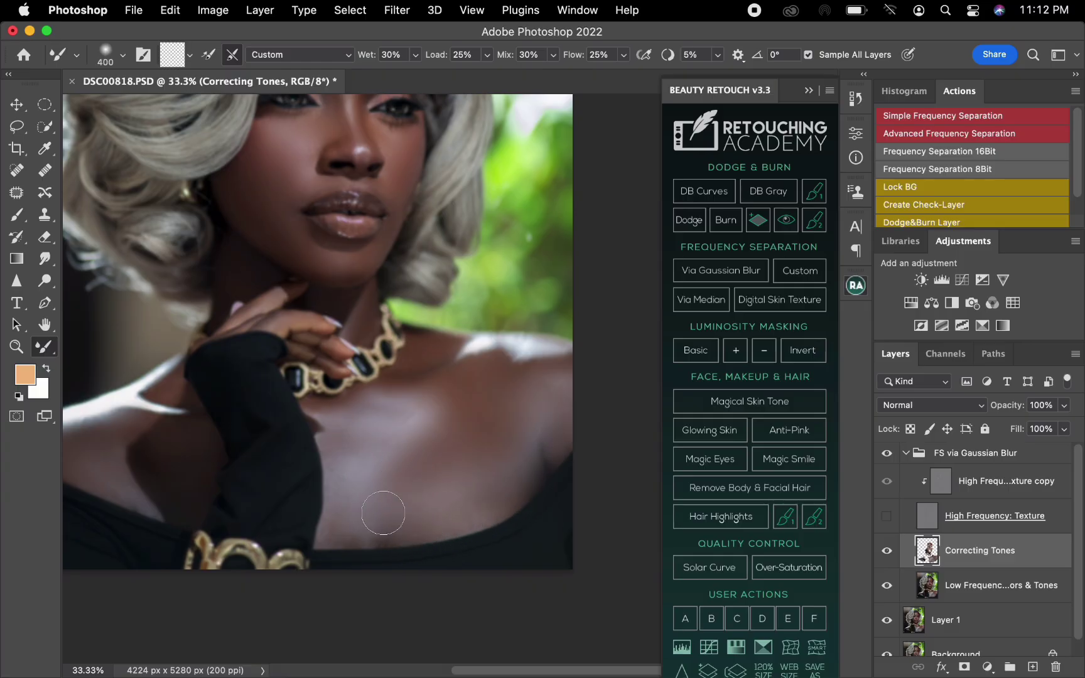
- Smooth the lower chest beside the sleeve, just above the neckline, with the Mixer Brush, enlarging it from 100 to 400 px
key(bracketleft)
key(bracketleft)
key(bracketleft)
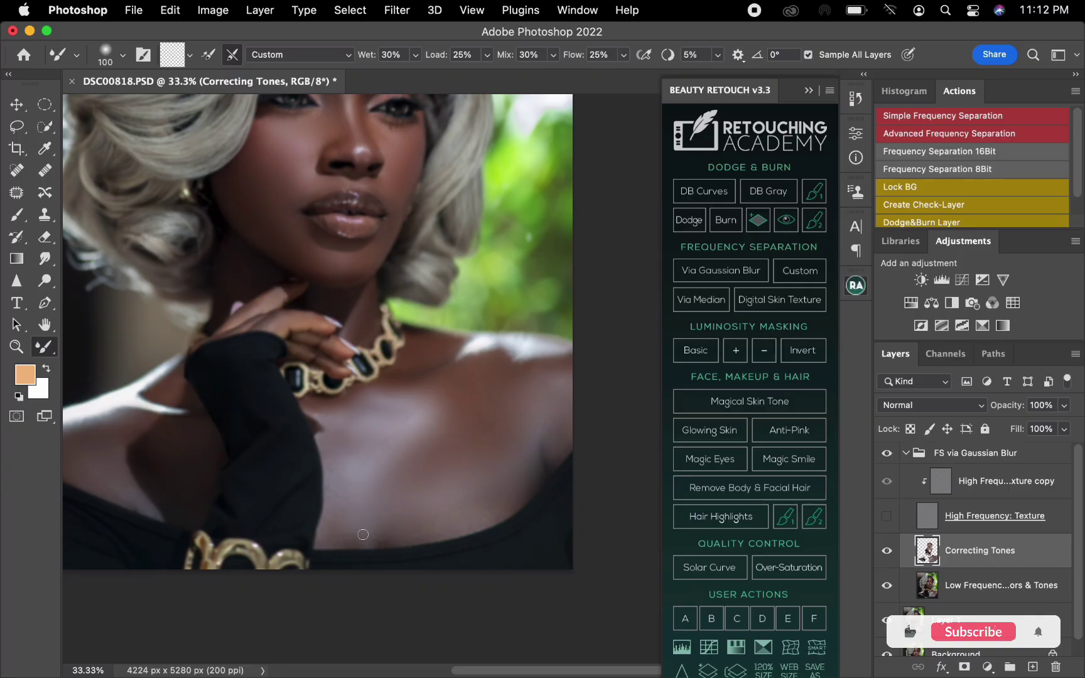
key(bracketright)
key(bracketright)
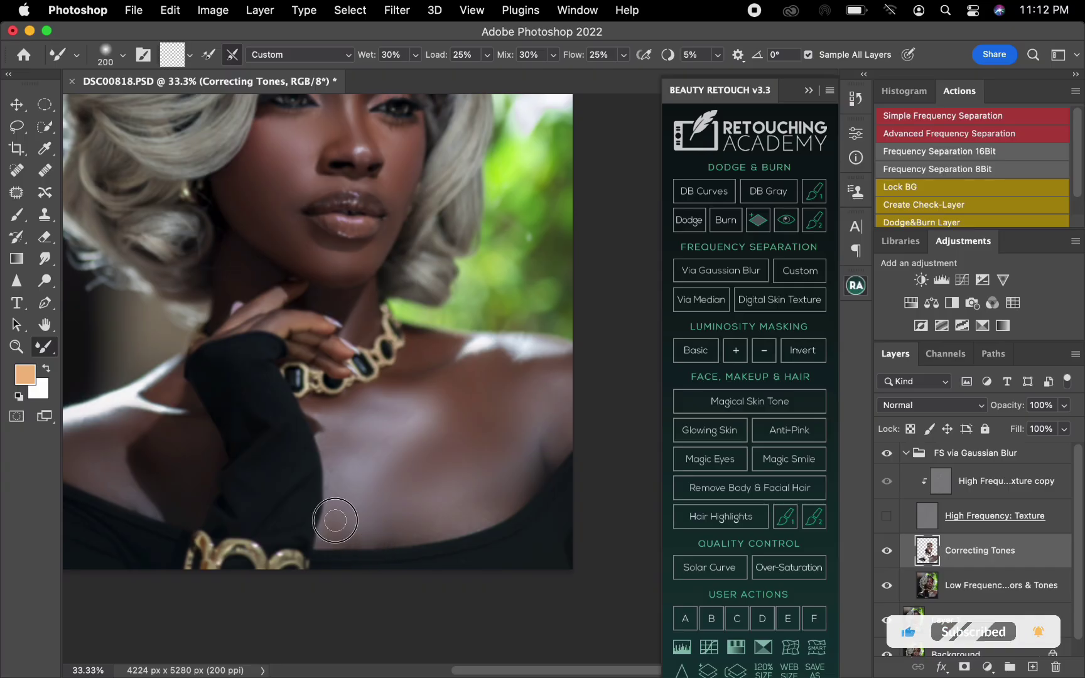
key(bracketright)
key(bracketright)
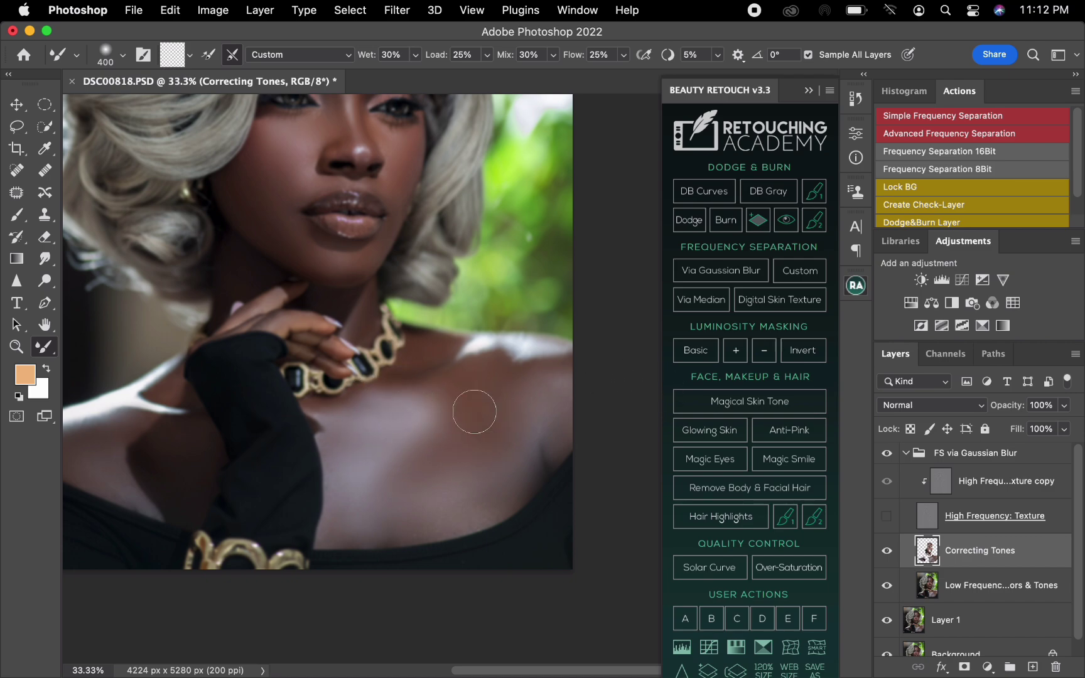
- Soften the bright highlight on top of the image-right shoulder with a 175 px Mixer Brush
key(bracketleft)
key(bracketleft)
drag(532, 345, 556, 351)
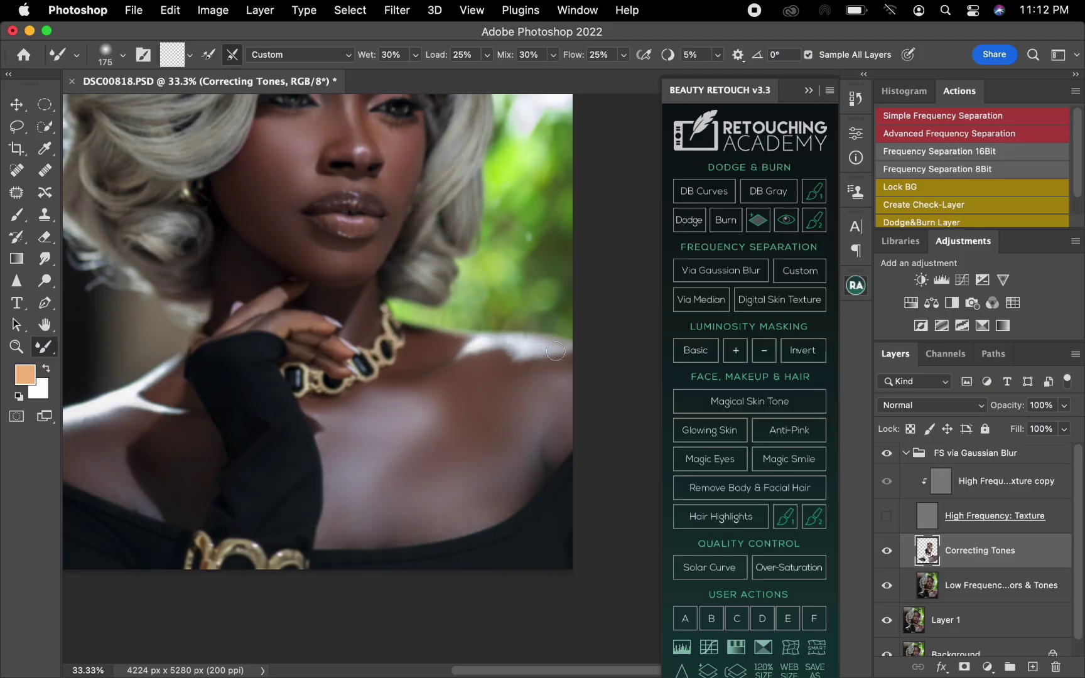
- Show the High Frequency: Texture layer and compare the chest with the FS via Gaussian Blur group hidden and shown
click(887, 518)
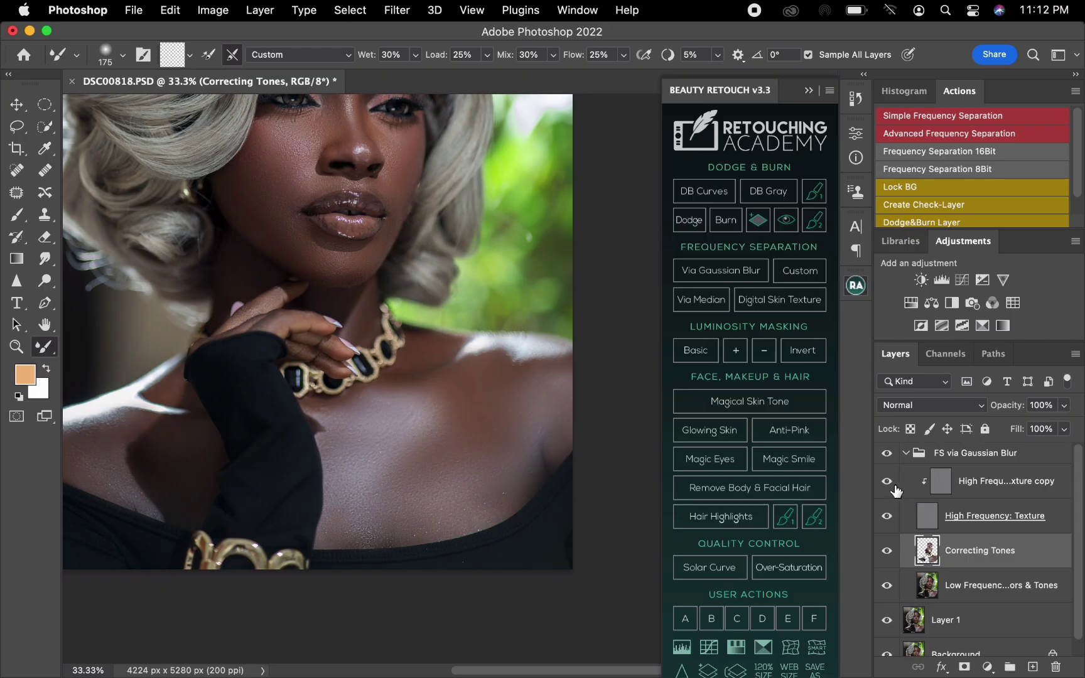
click(887, 453)
click(889, 456)
- Clone clean skin texture over the middle of the lower chest on High Frequency: Texture copy with the 60 px Clone Stamp
click(976, 490)
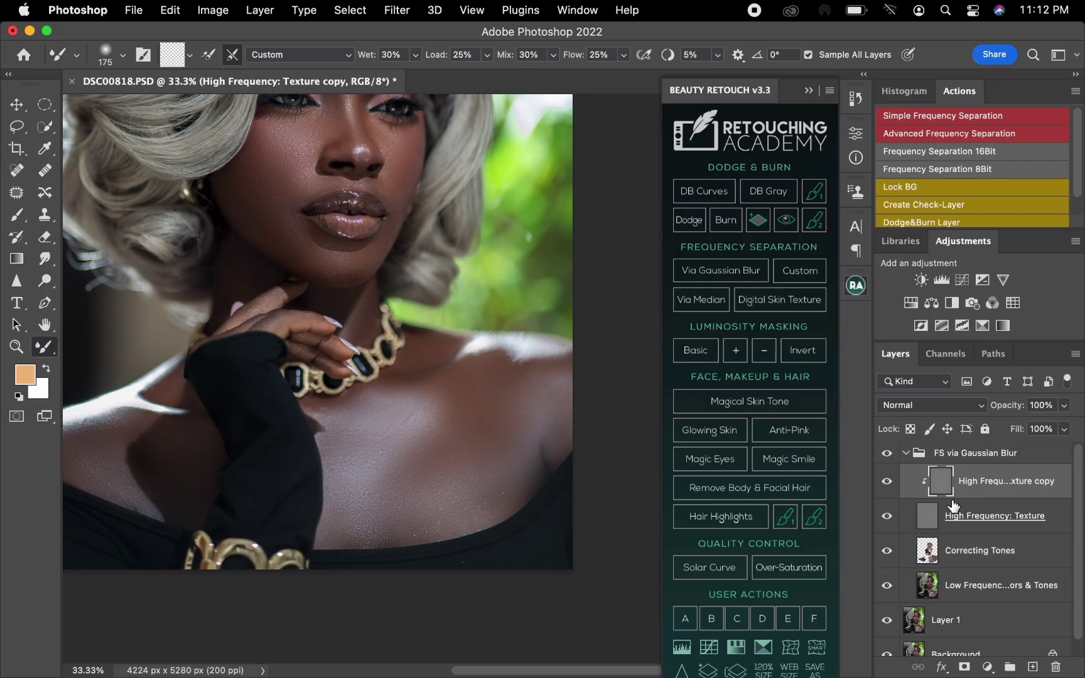
click(45, 216)
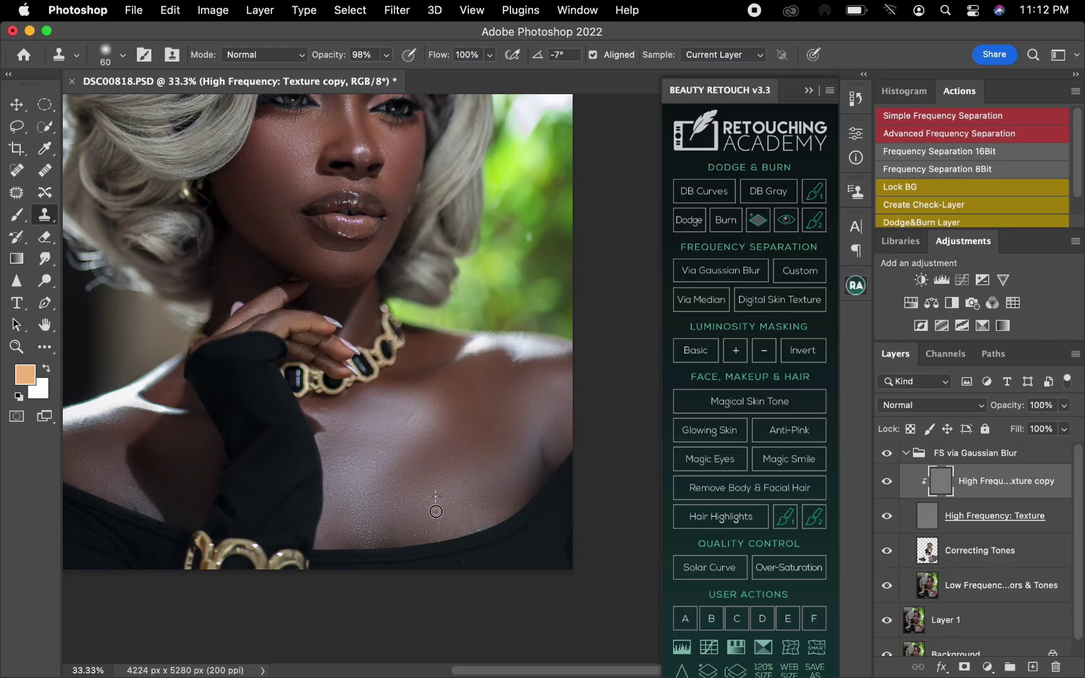
alt+click(398, 505)
click(375, 497)
- Check the retouching on the whole portrait at 25% by hiding the FS via Gaussian Blur group
key(super+minus)
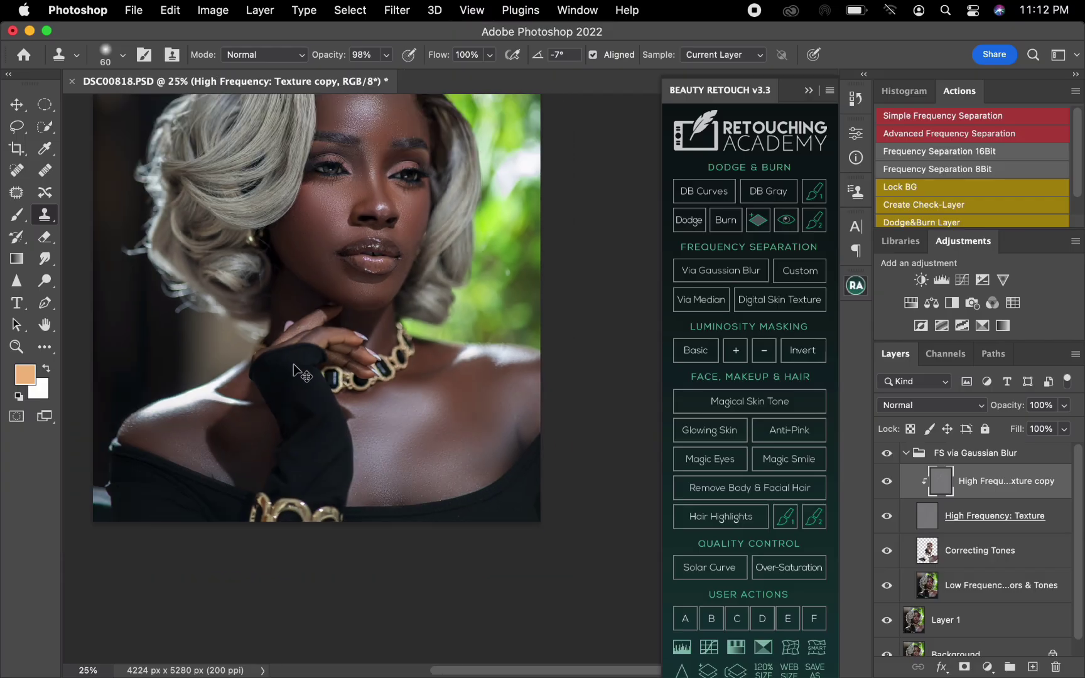
drag(374, 309, 385, 458)
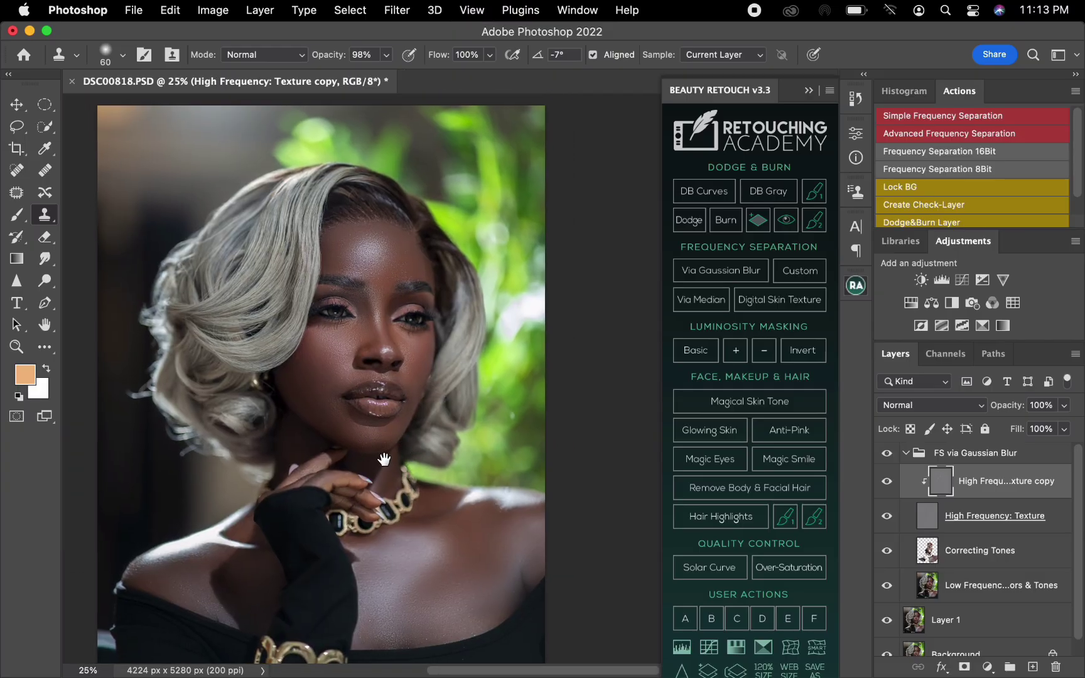
click(888, 453)
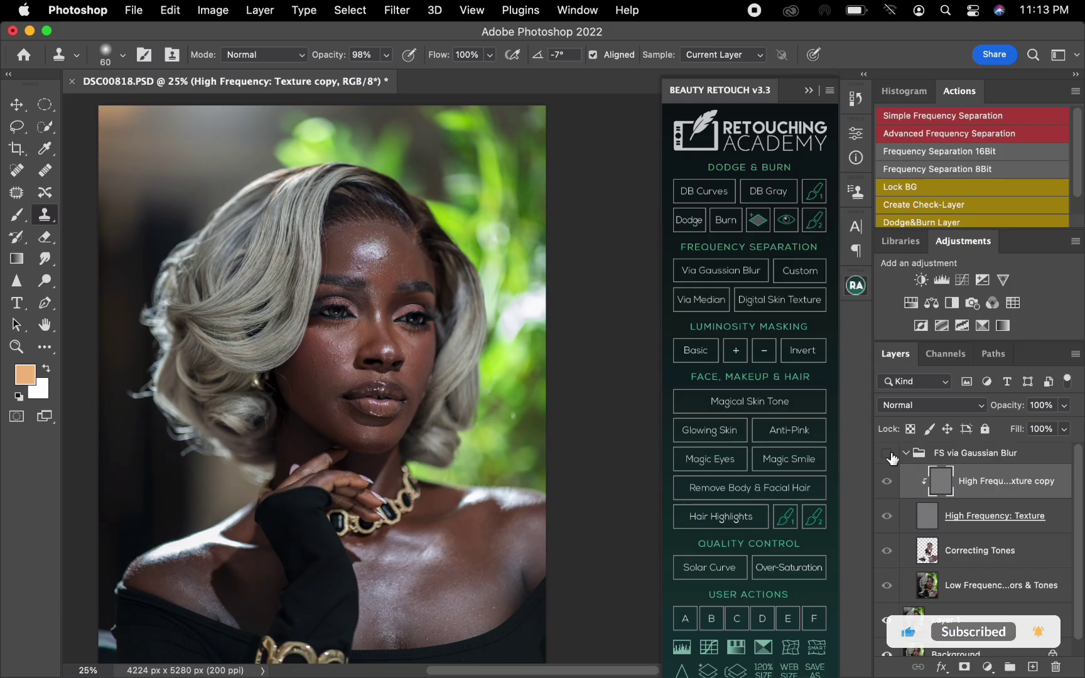
- Blend the lower chest on Correcting Tones with a 400 px Mixer Brush, keeping the High Frequency: Texture layer hidden only while painting
click(943, 553)
click(887, 518)
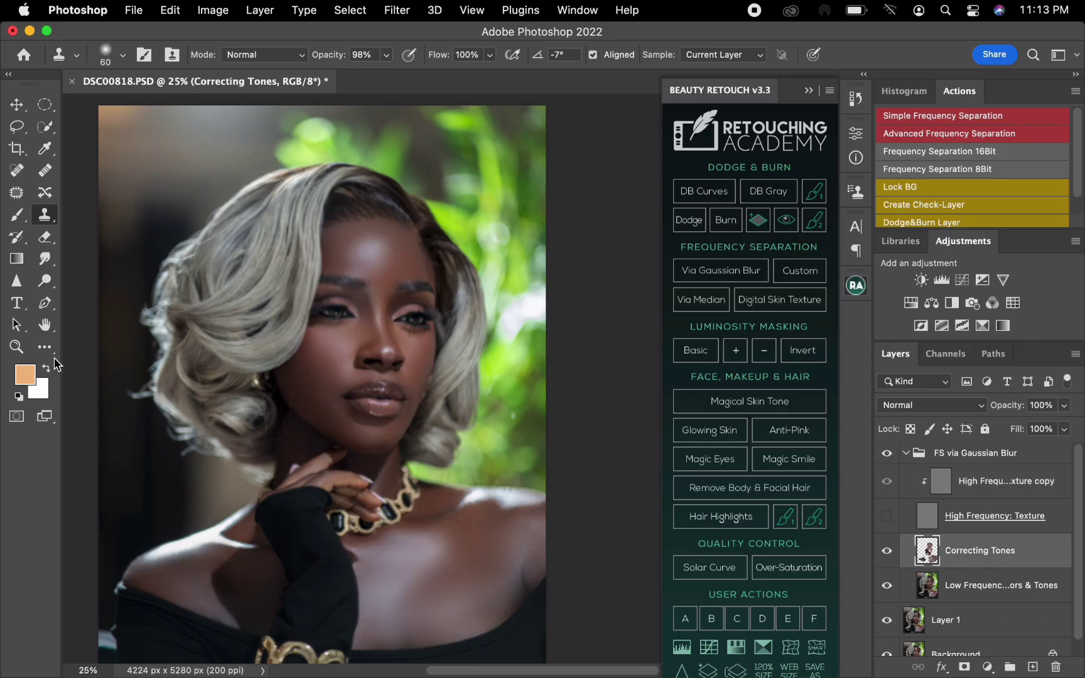
key(shift+b)
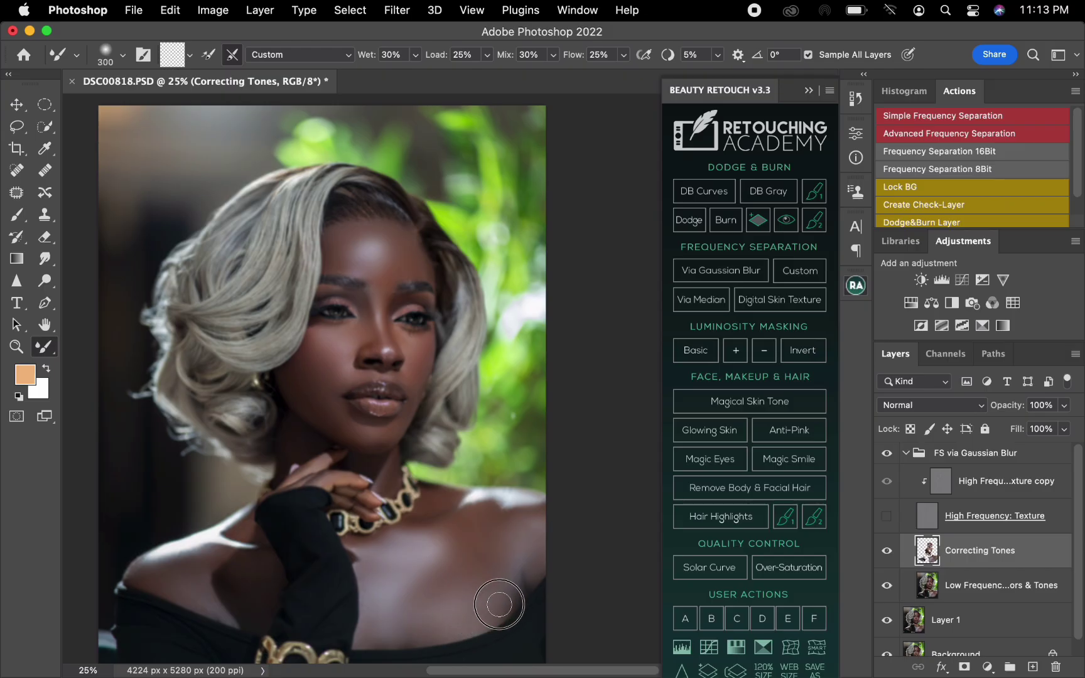
key(bracketright)
mouse_move(463, 592)
mouse_down()
mouse_move(419, 611)
mouse_move(415, 603)
mouse_up()
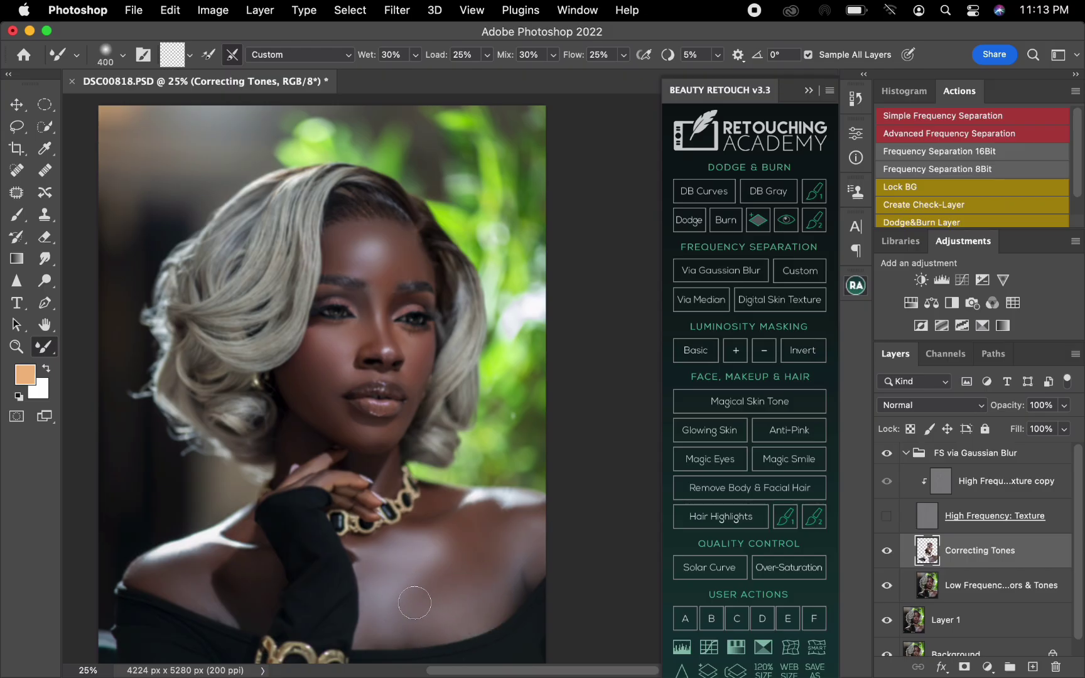
click(887, 517)
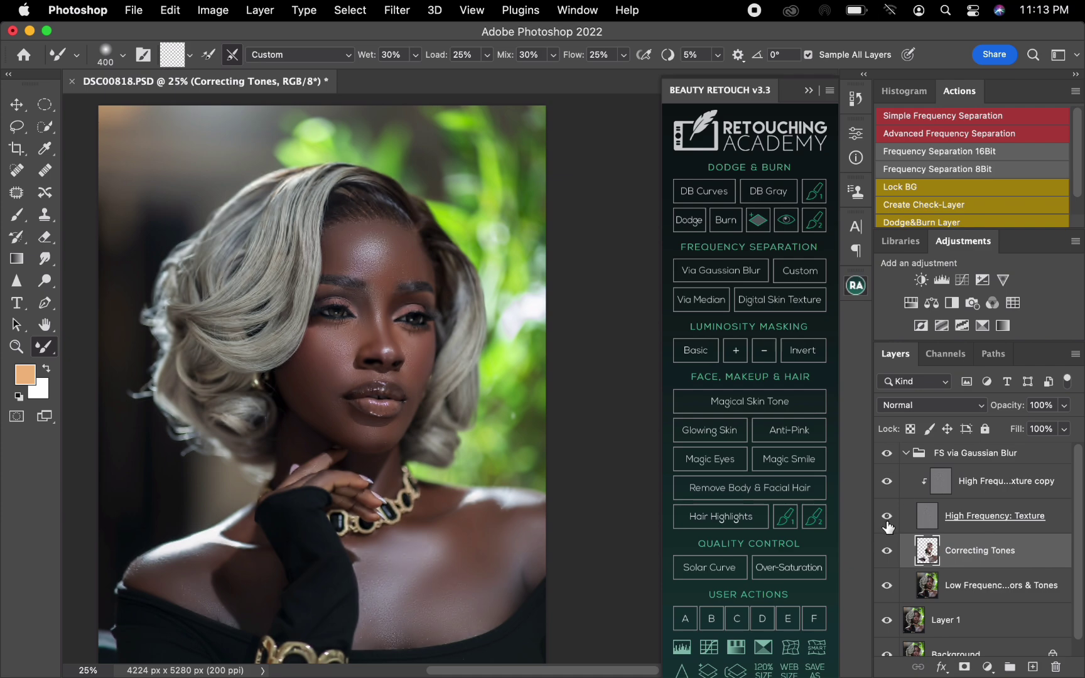
- Collapse the FS via Gaussian Blur group and compare the portrait with the group hidden and shown
click(905, 453)
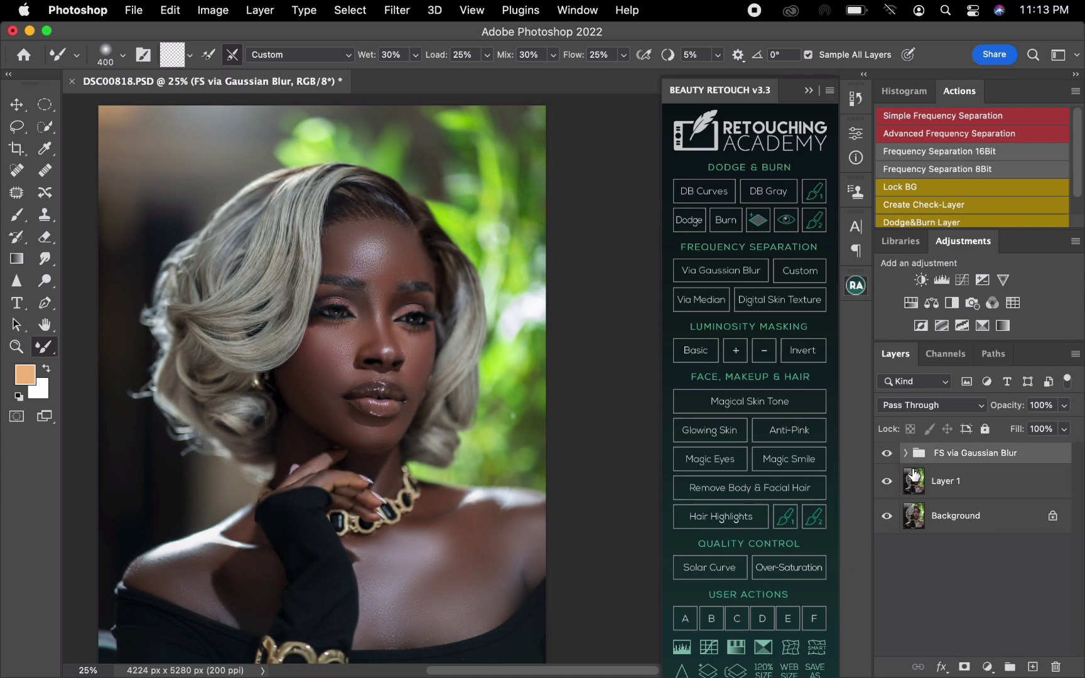
click(888, 454)
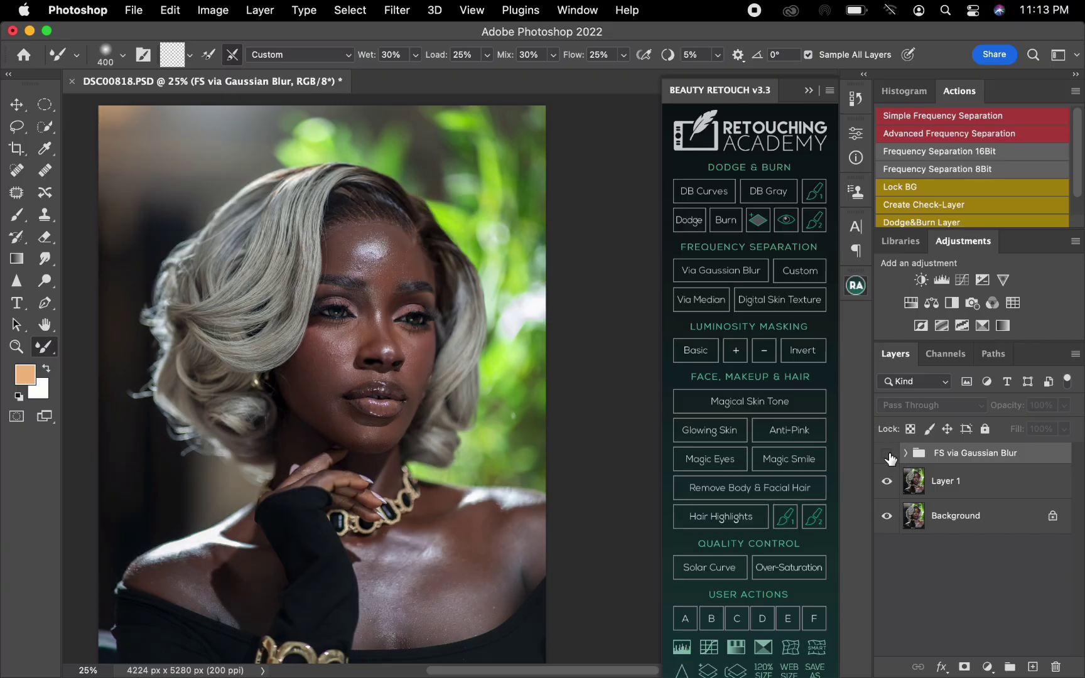
click(888, 455)
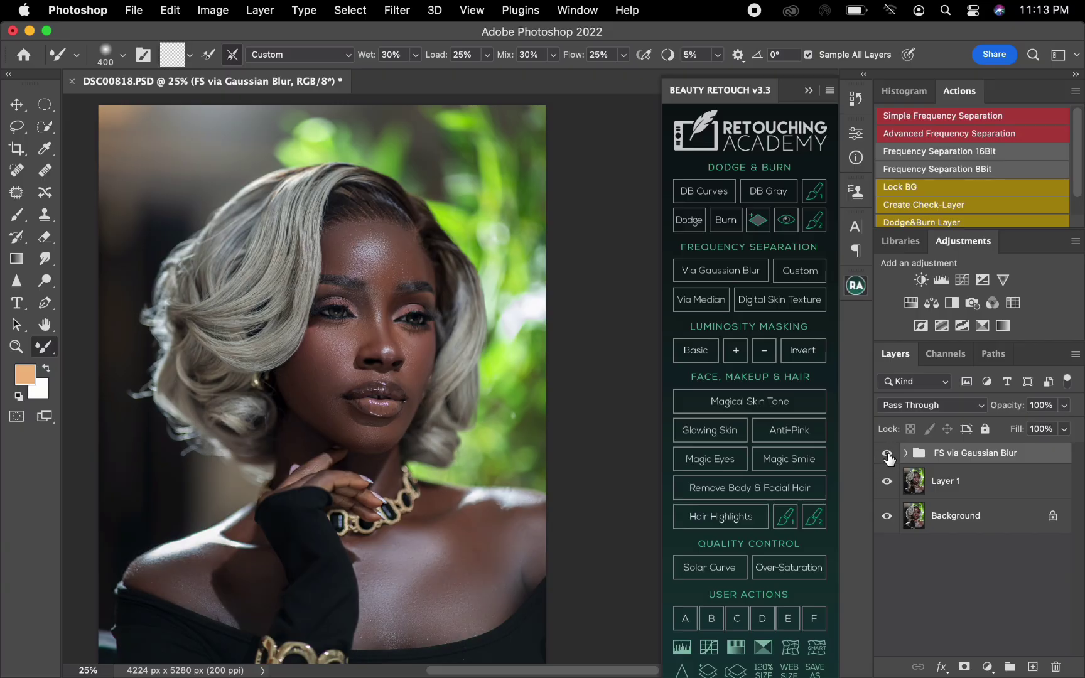
click(887, 454)
click(887, 454)
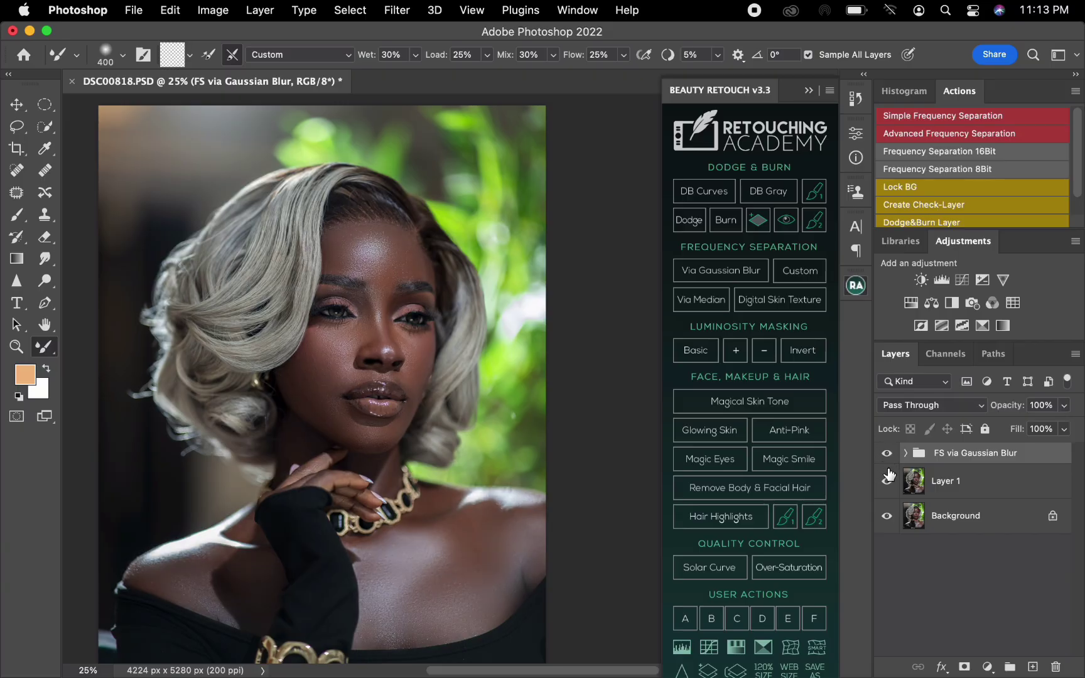